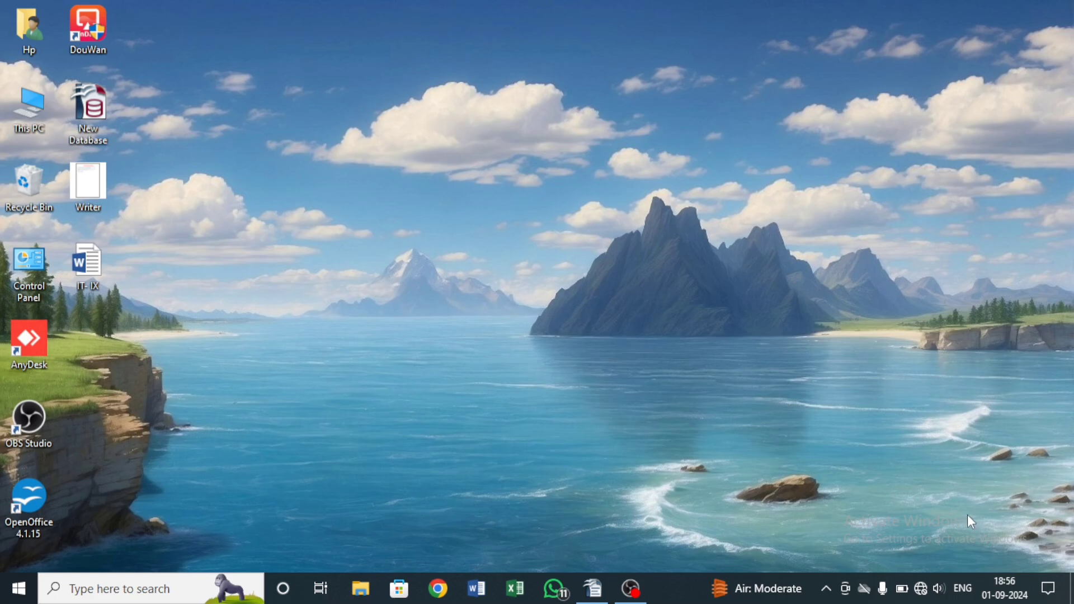
# Step: Bring up Writer.odt and highlight each of the four listed table uses and the Ctrl+F12 shortcut text
pyautogui.click(593, 589)
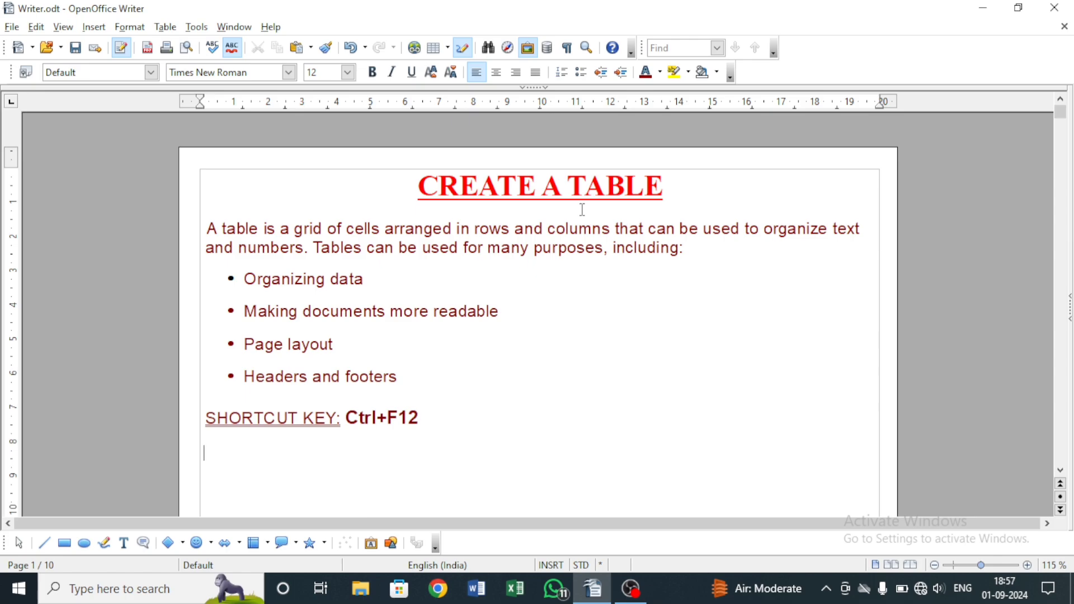
pyautogui.moveTo(245, 279); pyautogui.dragTo(362, 280)
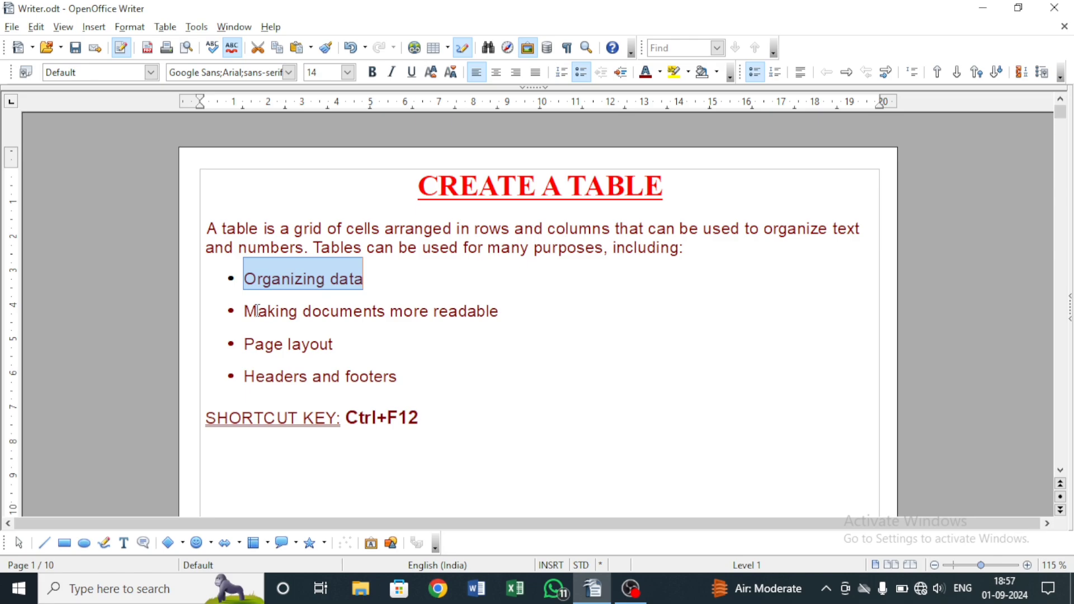
pyautogui.moveTo(245, 311); pyautogui.dragTo(500, 311)
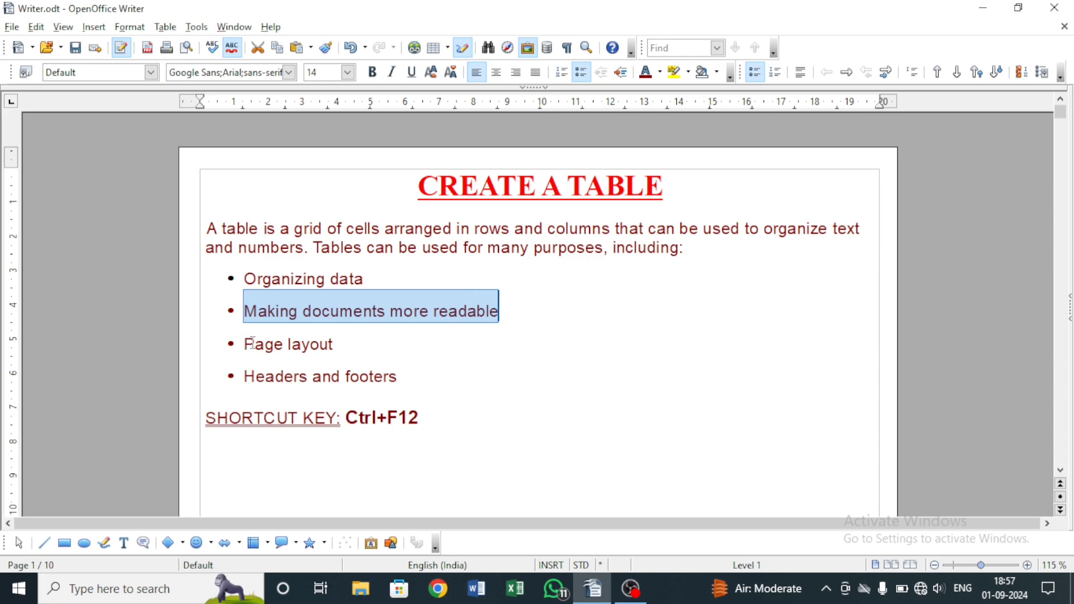
pyautogui.moveTo(245, 343); pyautogui.dragTo(335, 344)
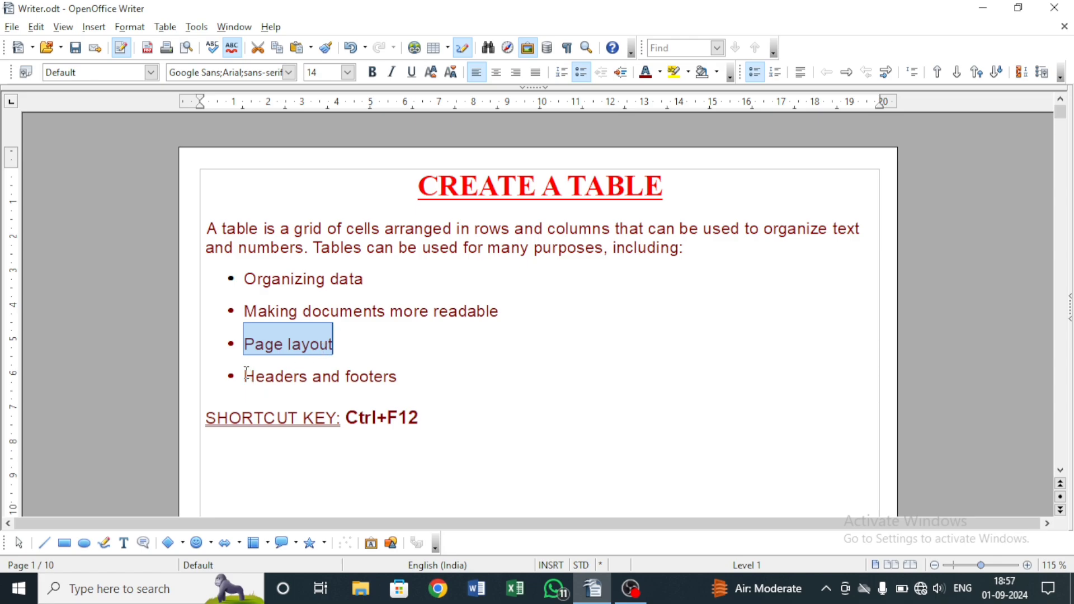
pyautogui.moveTo(246, 374); pyautogui.dragTo(410, 374)
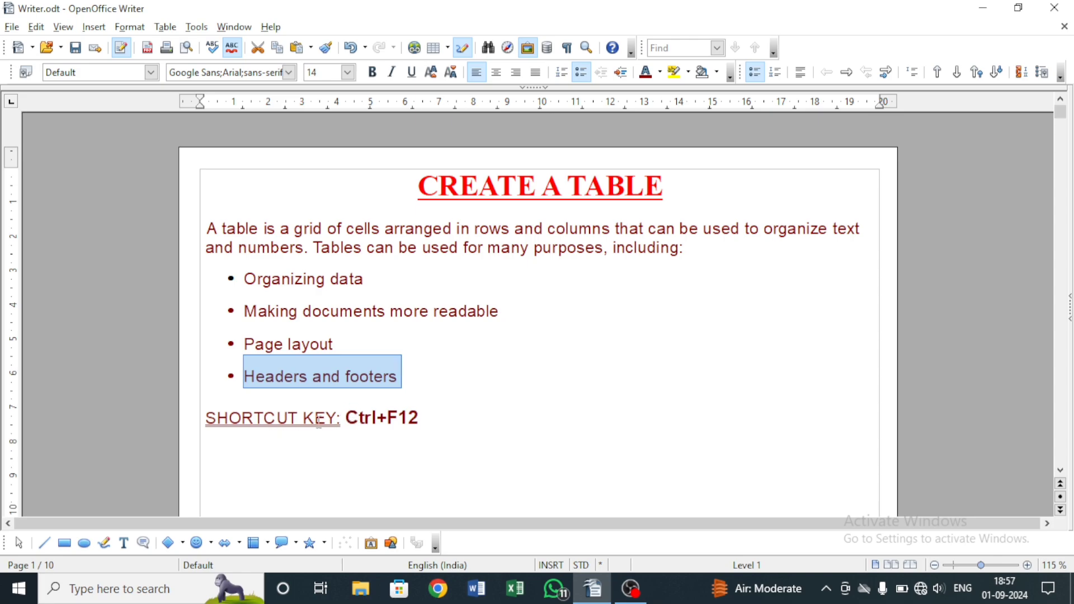
pyautogui.moveTo(345, 417); pyautogui.dragTo(419, 417)
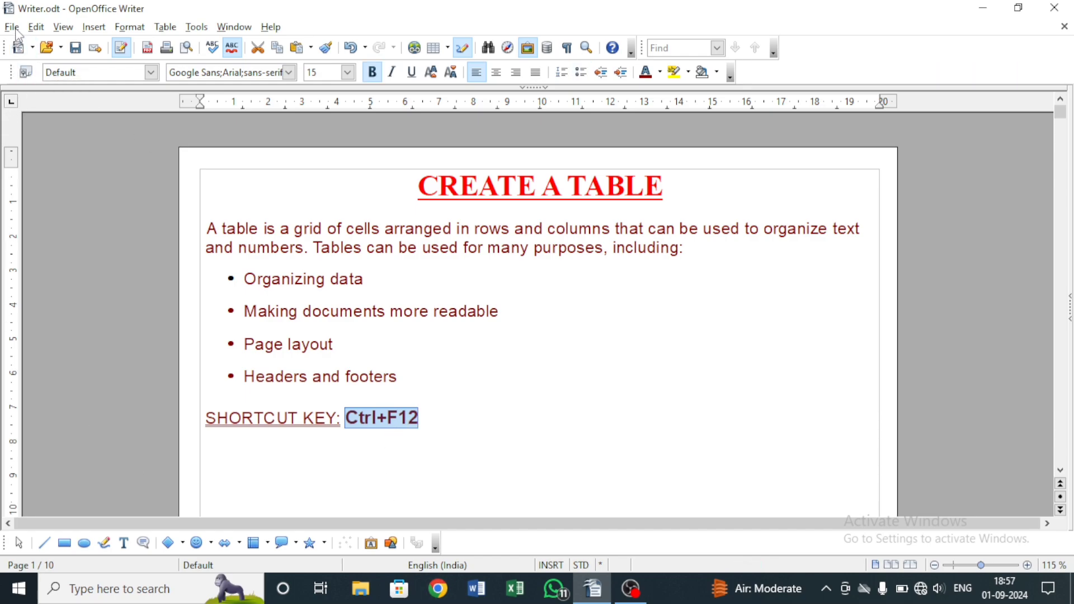
# Step: Try to insert a table while the Ctrl+F12 text is selected, and dismiss the floating table tools
pyautogui.click(168, 33)
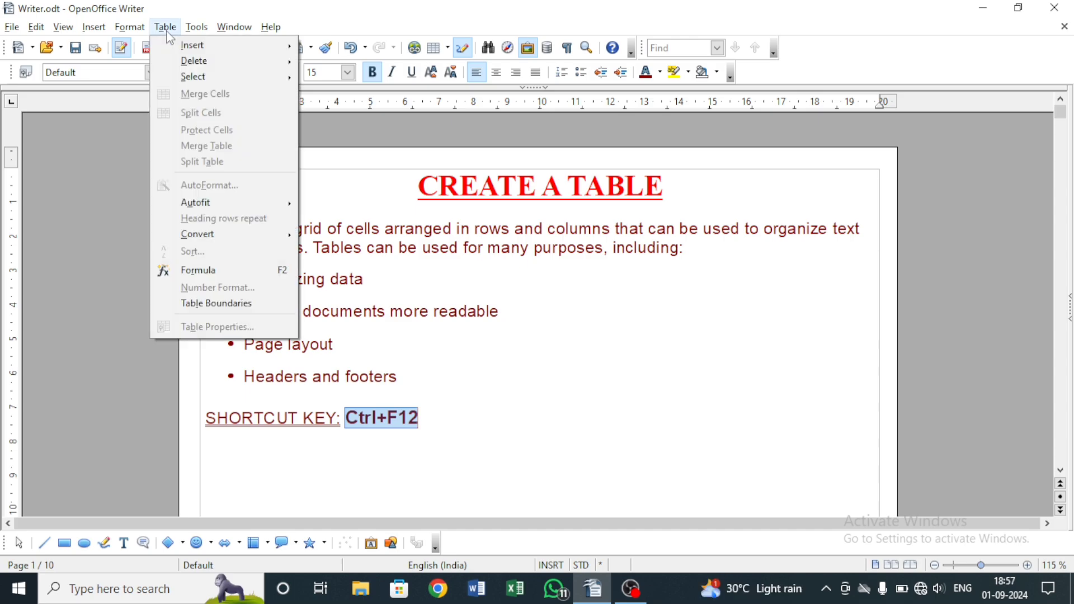
pyautogui.moveTo(171, 45)
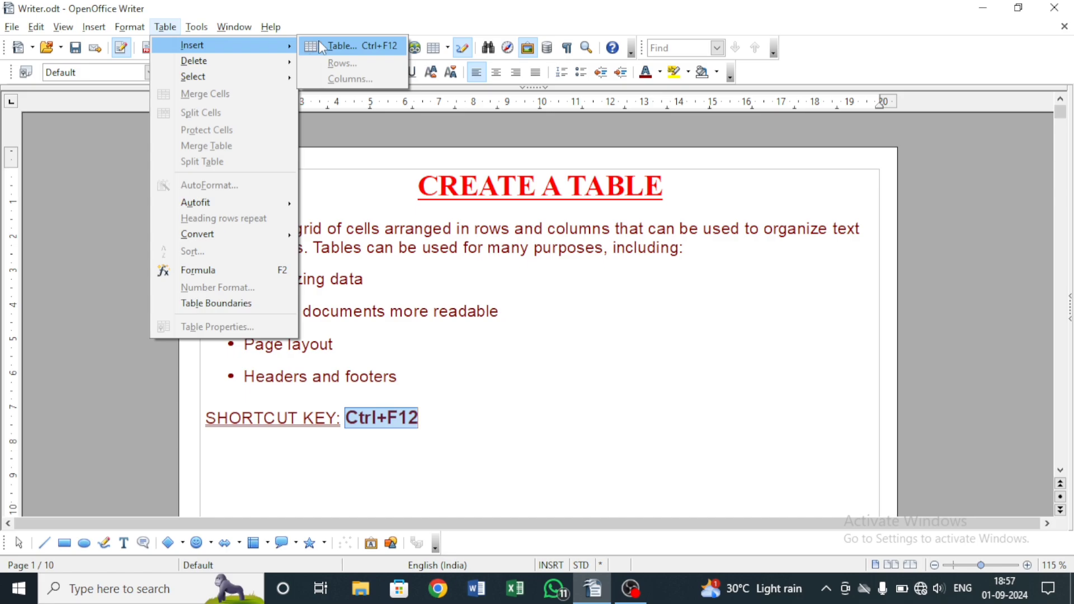
pyautogui.click(347, 46)
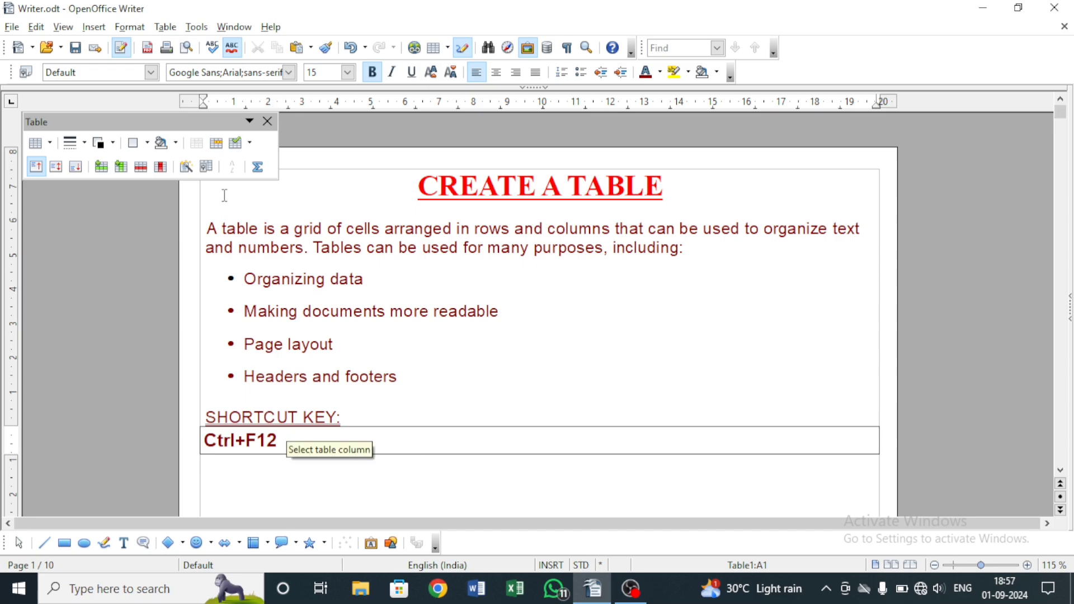
pyautogui.click(267, 121)
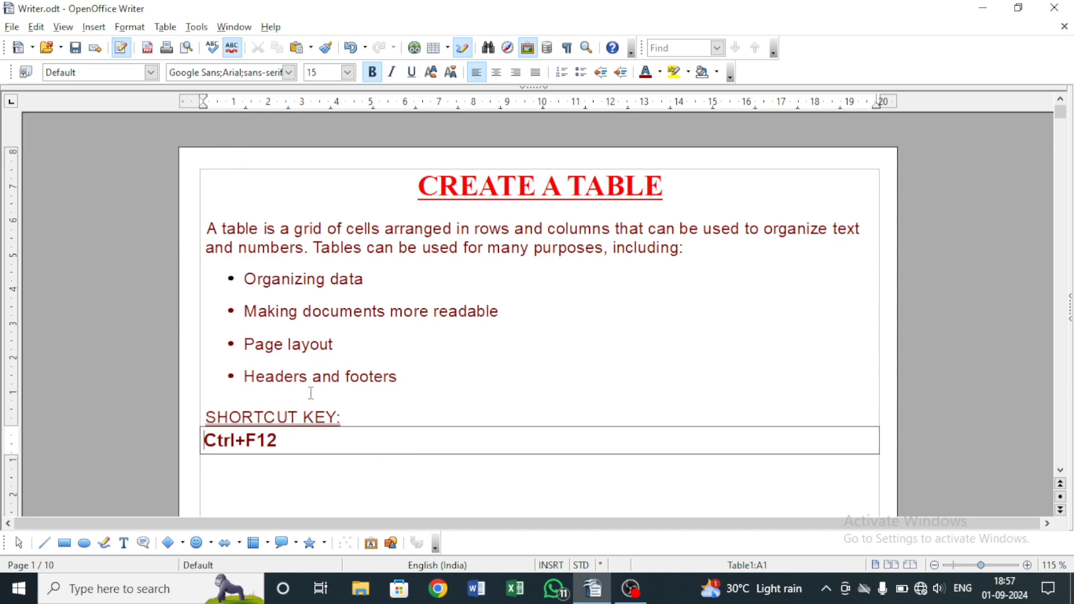
# Step: Insert a table with 4 columns and 10 rows on the empty line below the single-cell table
pyautogui.click(259, 474)
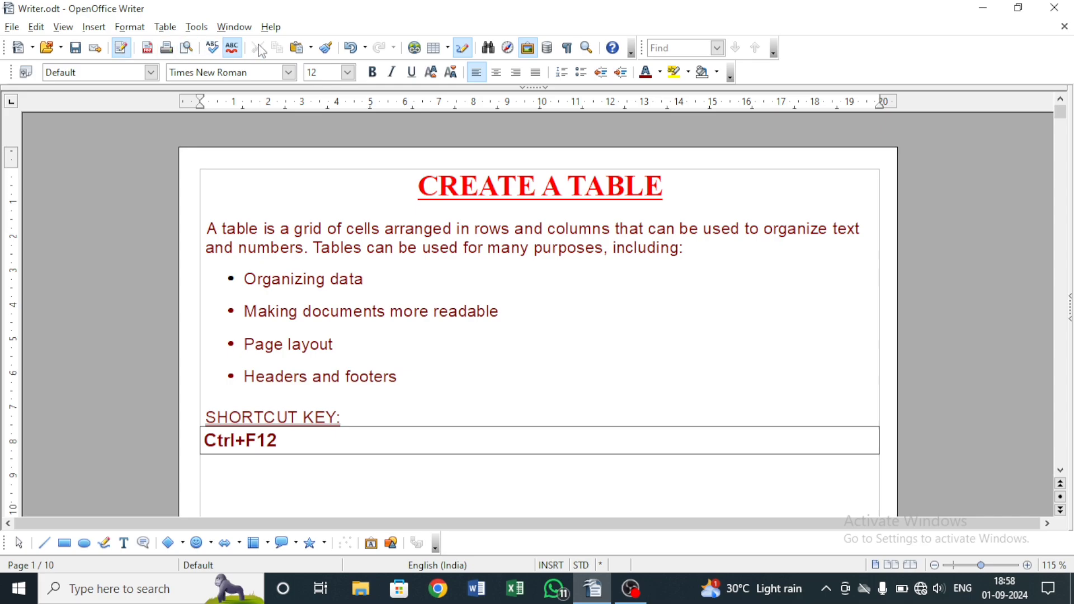
pyautogui.click(439, 51)
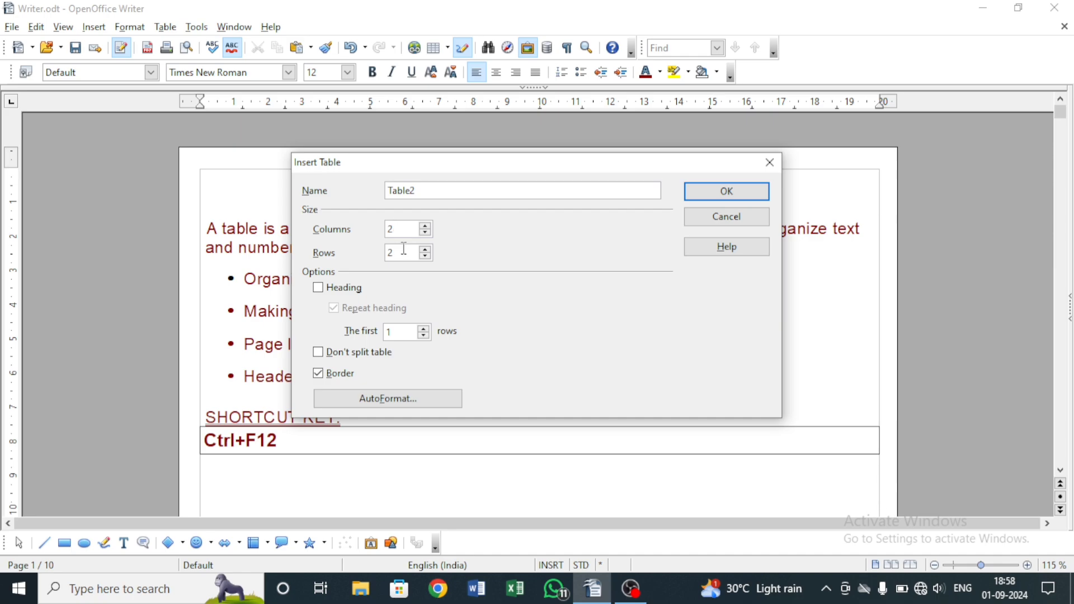
pyautogui.click(404, 229)
pyautogui.moveTo(404, 229); pyautogui.dragTo(378, 231)
pyautogui.write('4')
pyautogui.moveTo(393, 253); pyautogui.dragTo(389, 258)
pyautogui.write('10')
pyautogui.click(726, 192)
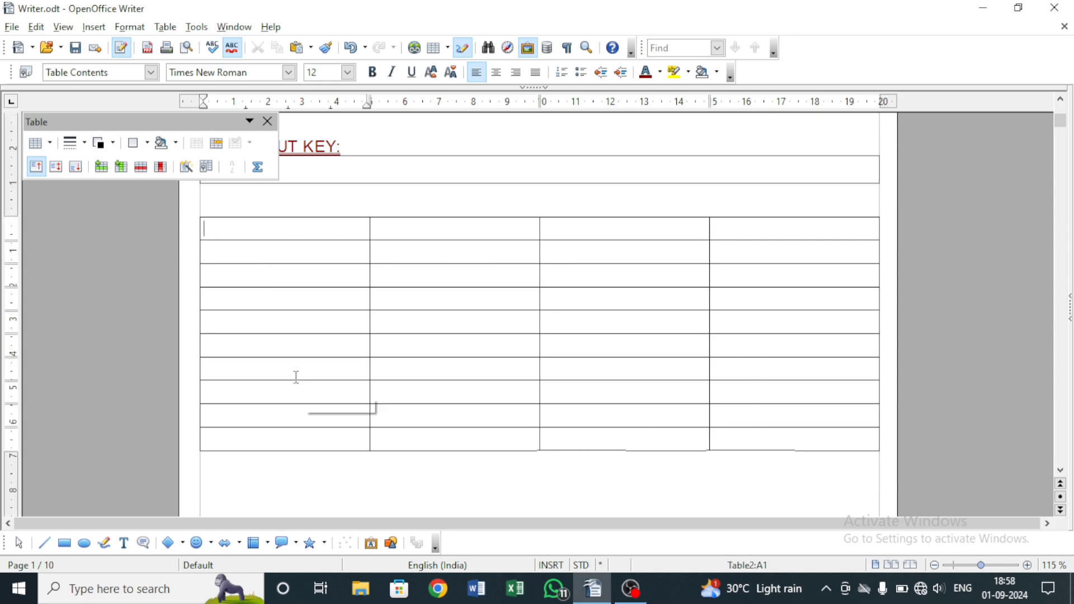
# Step: Move the Ctrl+F12 text out of the single-cell table to the end of the SHORTCUT KEY: line
pyautogui.click(537, 167)
pyautogui.moveTo(178, 126); pyautogui.dragTo(130, 211)
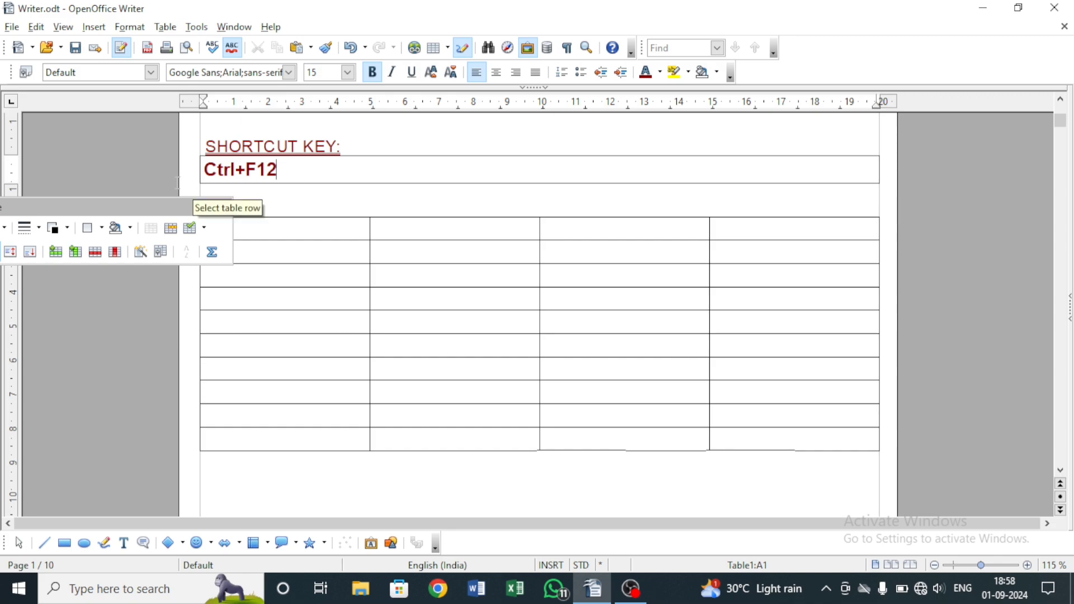
pyautogui.moveTo(280, 170); pyautogui.dragTo(203, 170)
pyautogui.hotkey('ctrl', 'c')
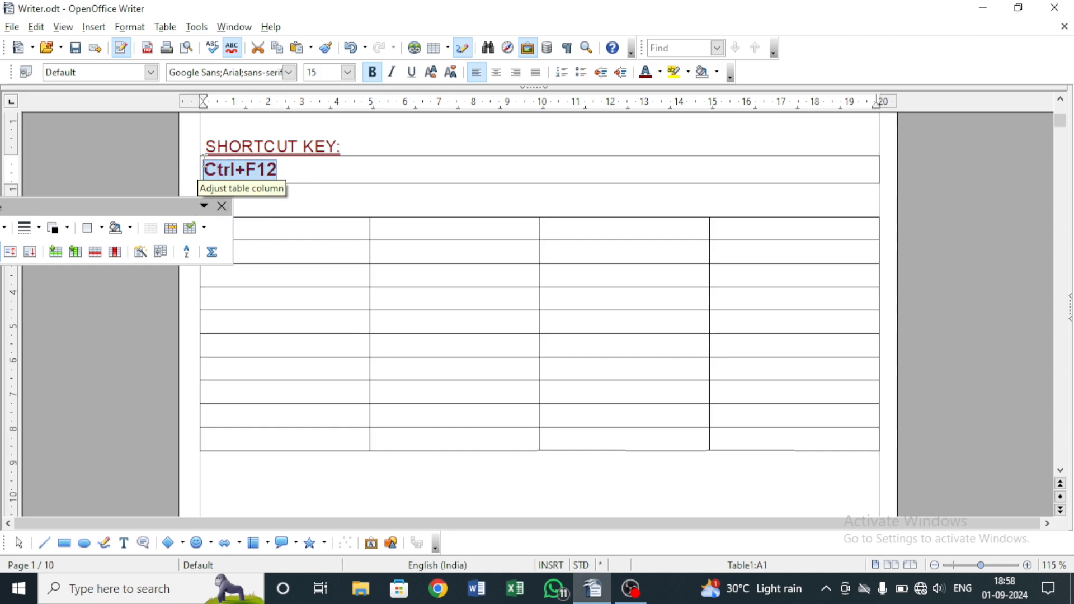
pyautogui.press('Delete')
pyautogui.click(374, 137)
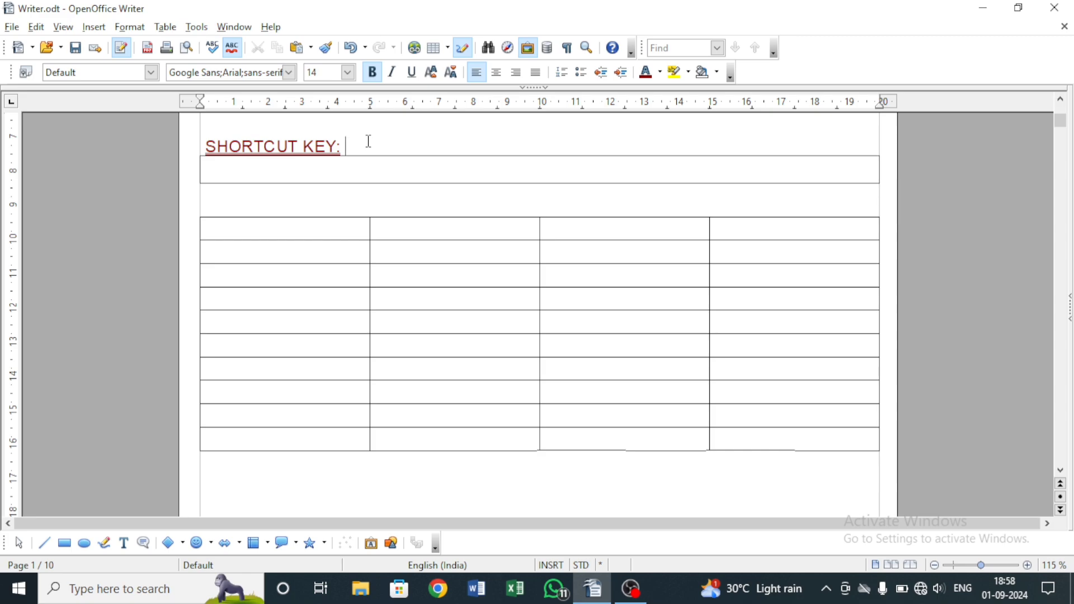
pyautogui.hotkey('ctrl', 'v')
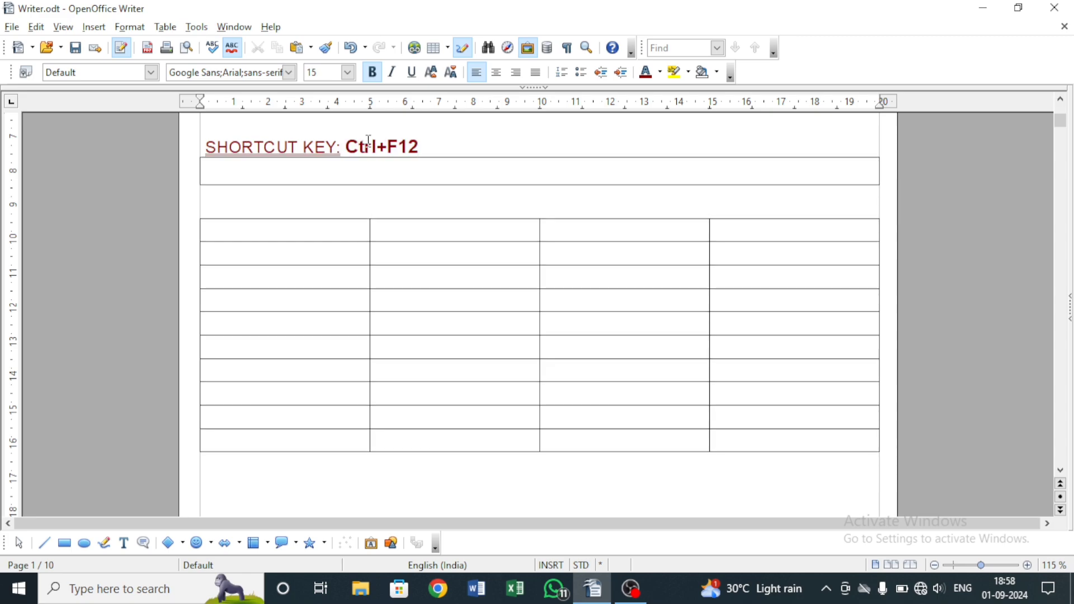
# Step: Delete the empty single-cell table below the SHORTCUT KEY line
pyautogui.click(354, 177)
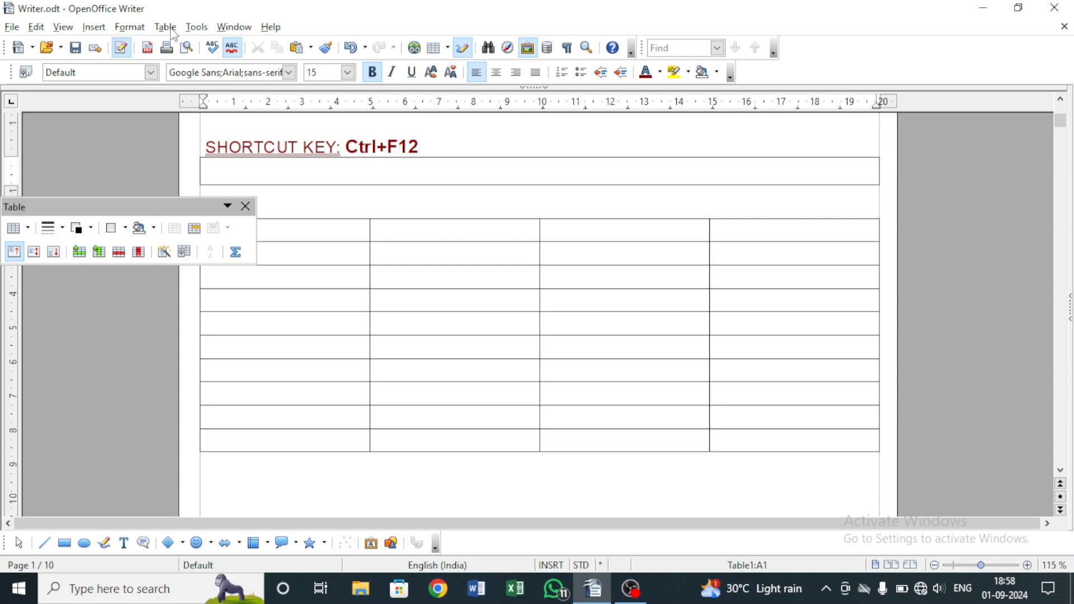
pyautogui.click(166, 27)
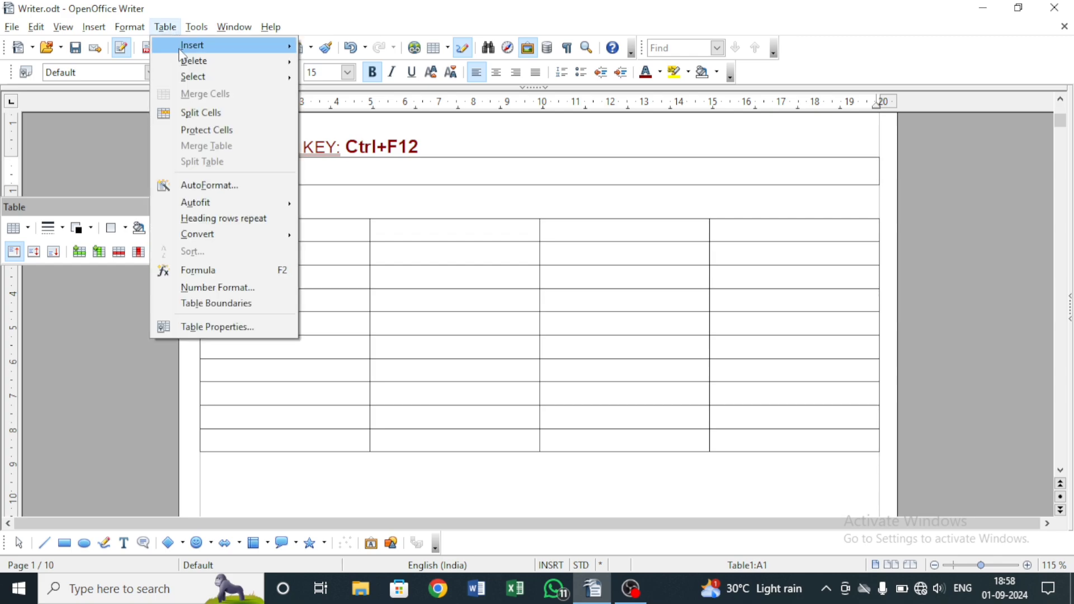
pyautogui.moveTo(185, 63)
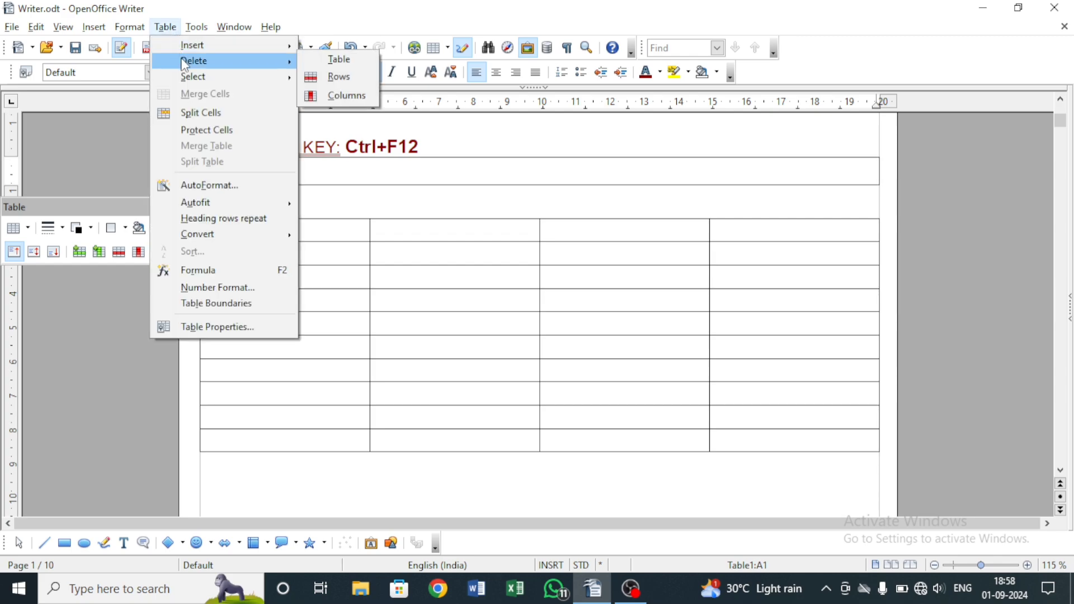
pyautogui.click(330, 62)
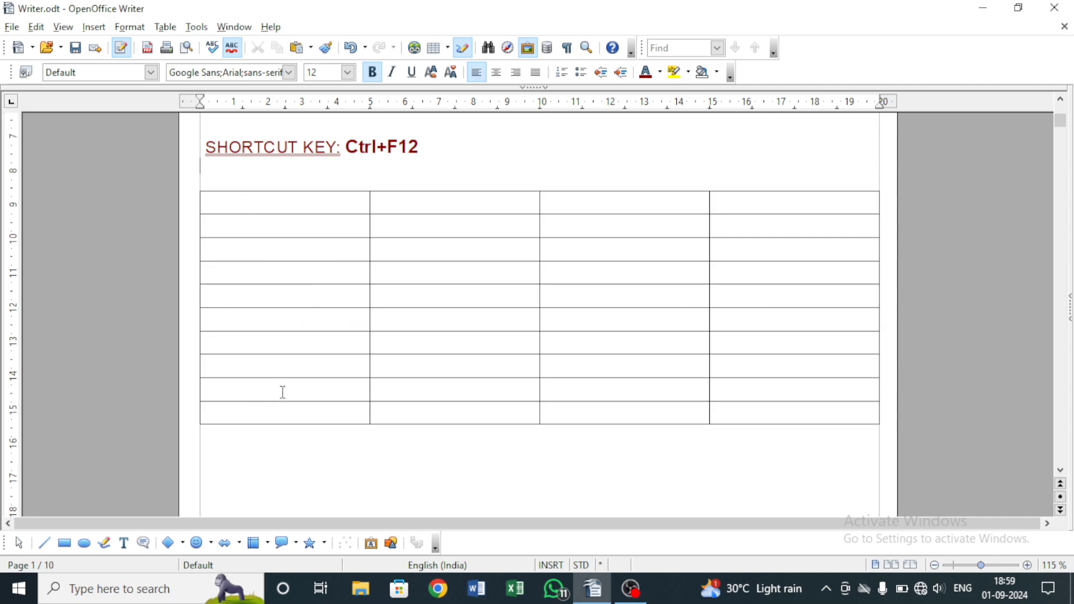
# Step: Move the floating Table toolbar off the four-column table and examine its table size grid
pyautogui.click(297, 272)
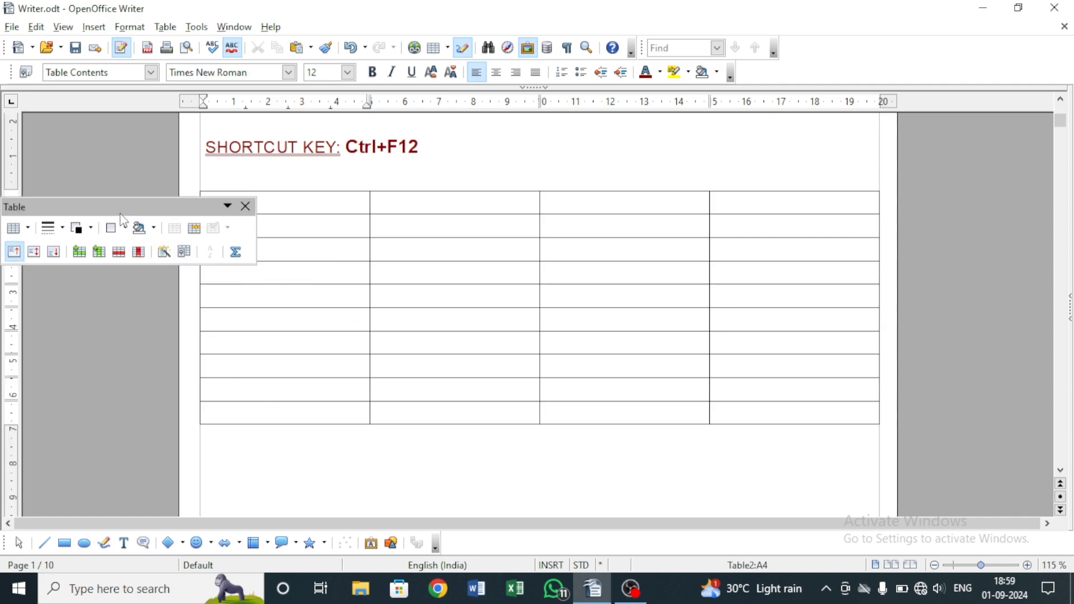
pyautogui.moveTo(98, 213); pyautogui.dragTo(121, 116)
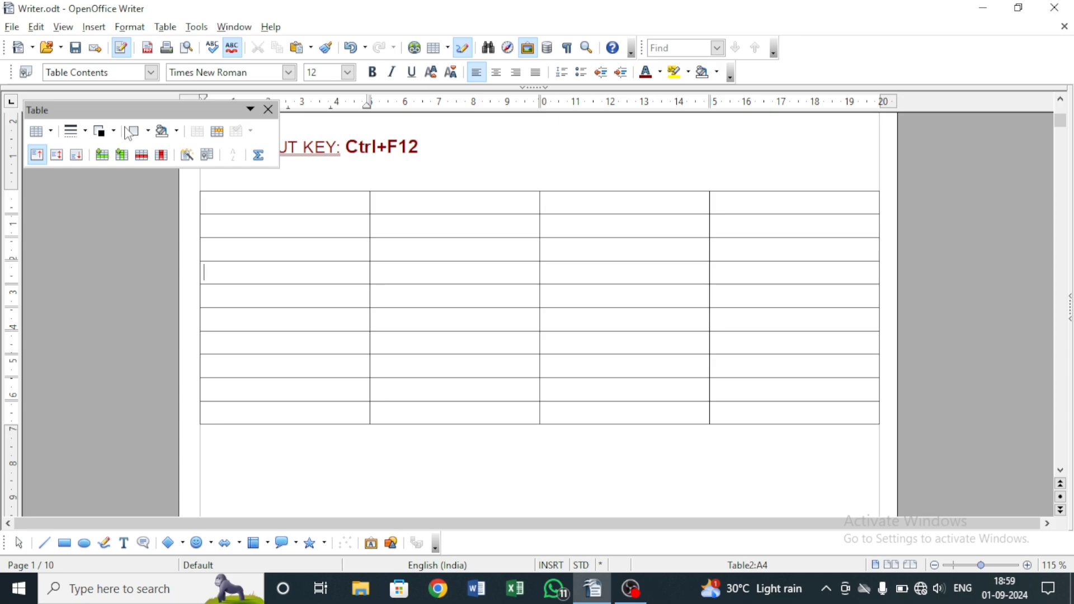
pyautogui.click(52, 132)
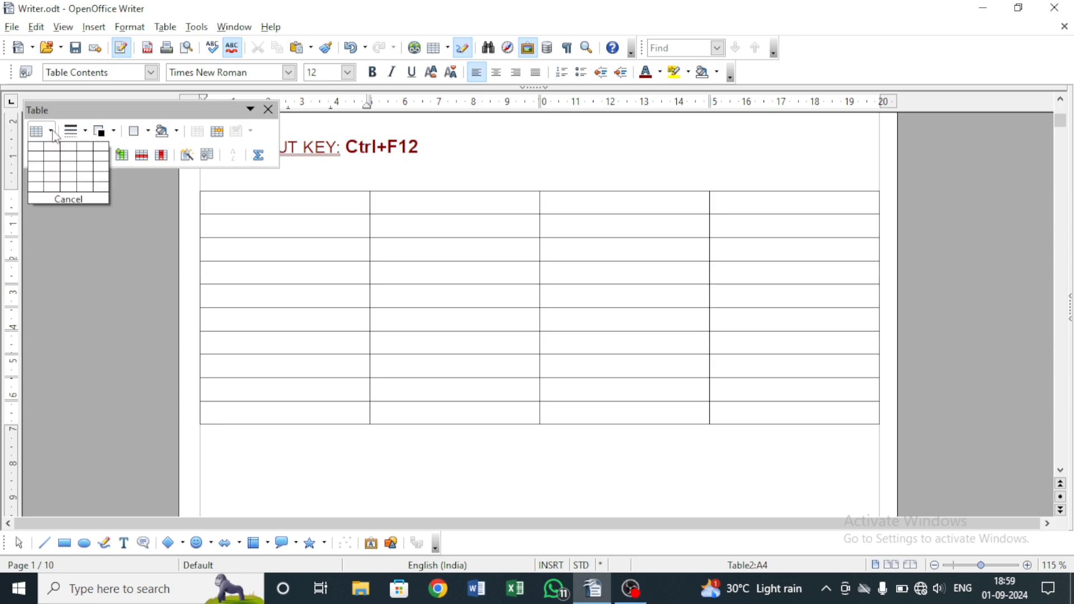
pyautogui.click(52, 130)
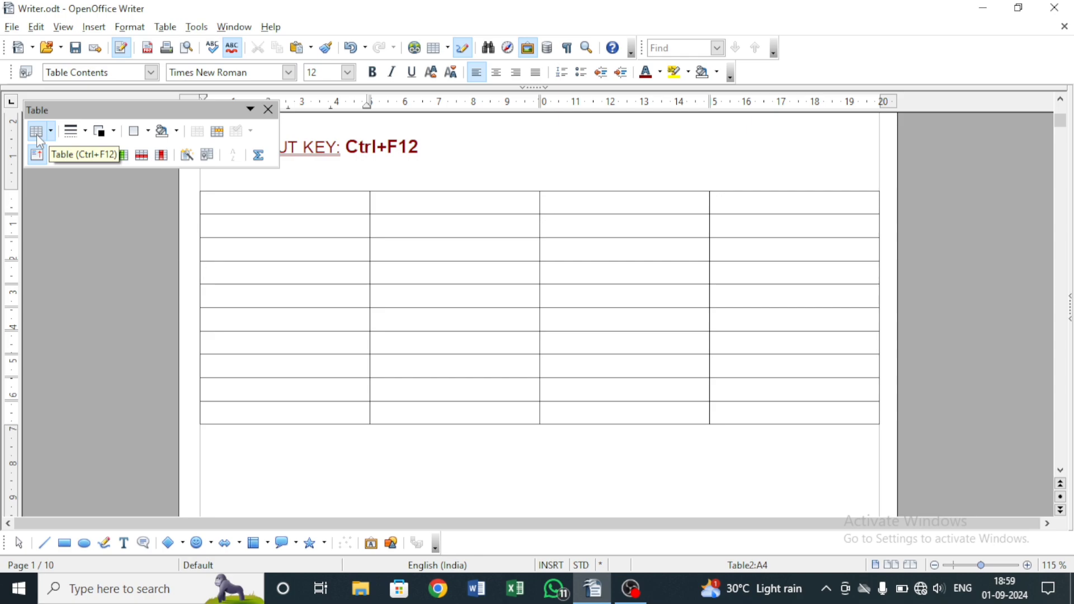
pyautogui.press('Up')
pyautogui.press('Up')
pyautogui.press('Up')
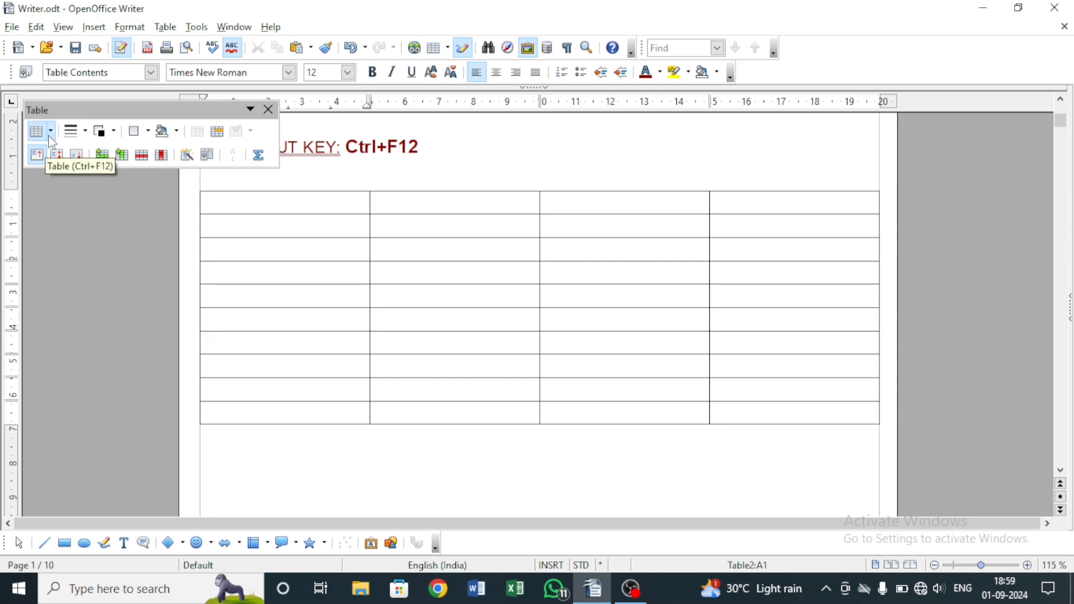
pyautogui.click(50, 135)
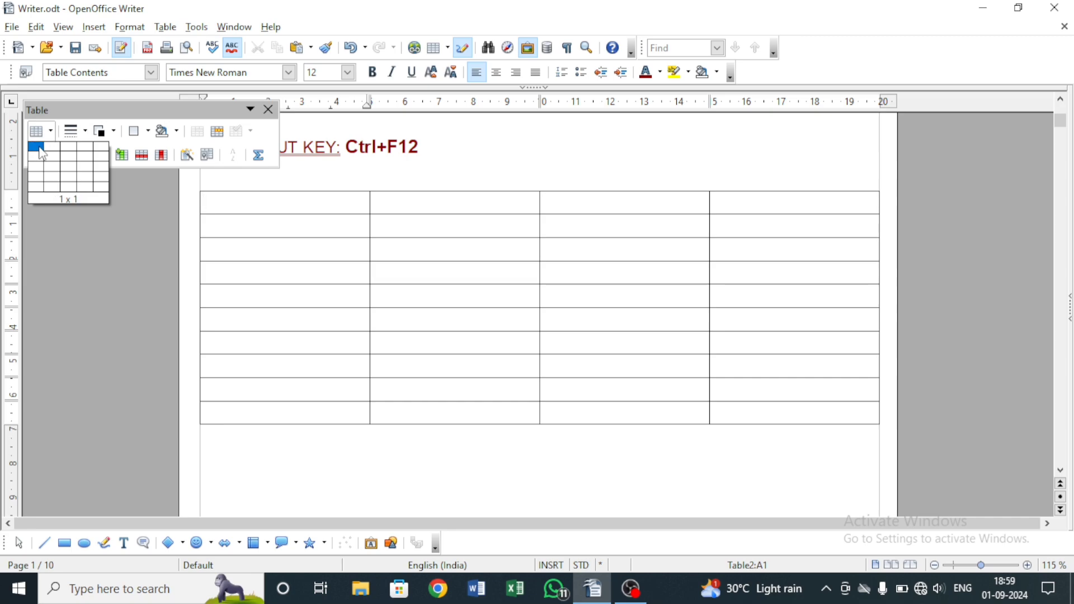
pyautogui.click(79, 137)
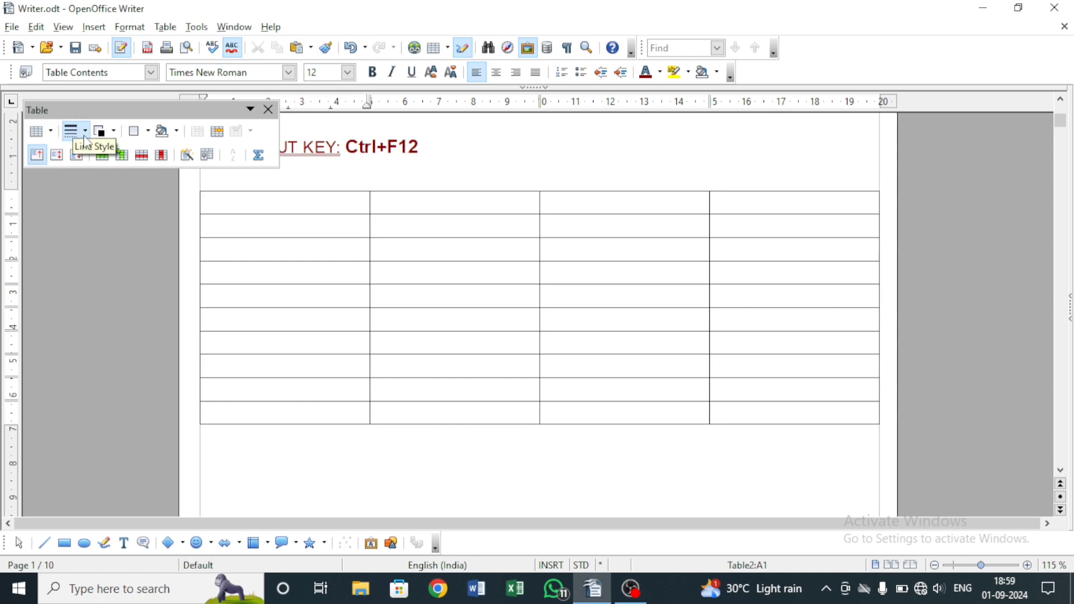
# Step: Apply a thick double-line border style to all cells of the four-column table
pyautogui.moveTo(205, 199); pyautogui.dragTo(783, 414)
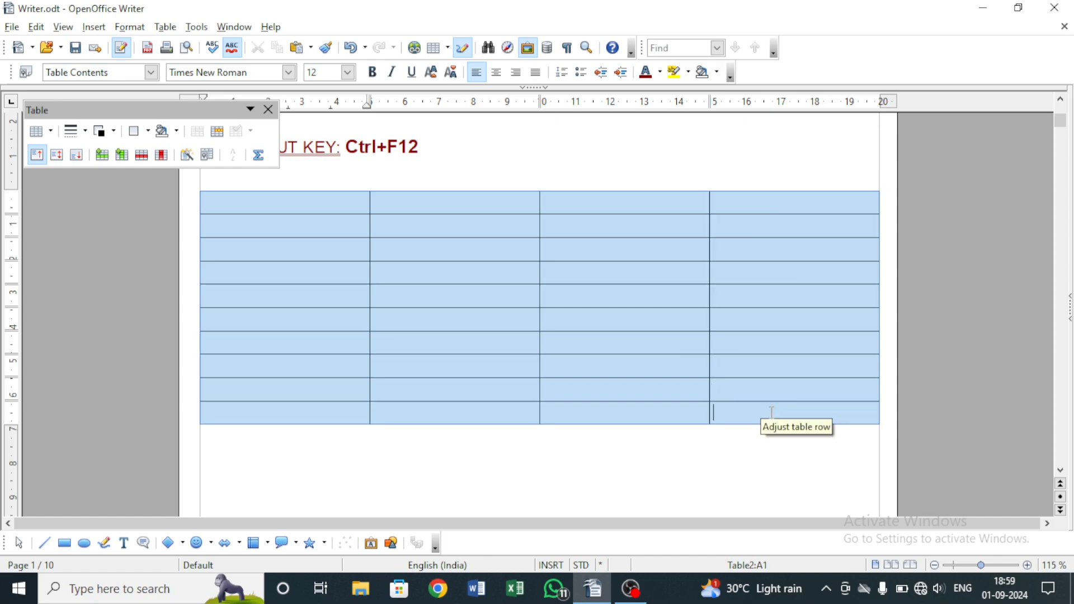
pyautogui.click(84, 137)
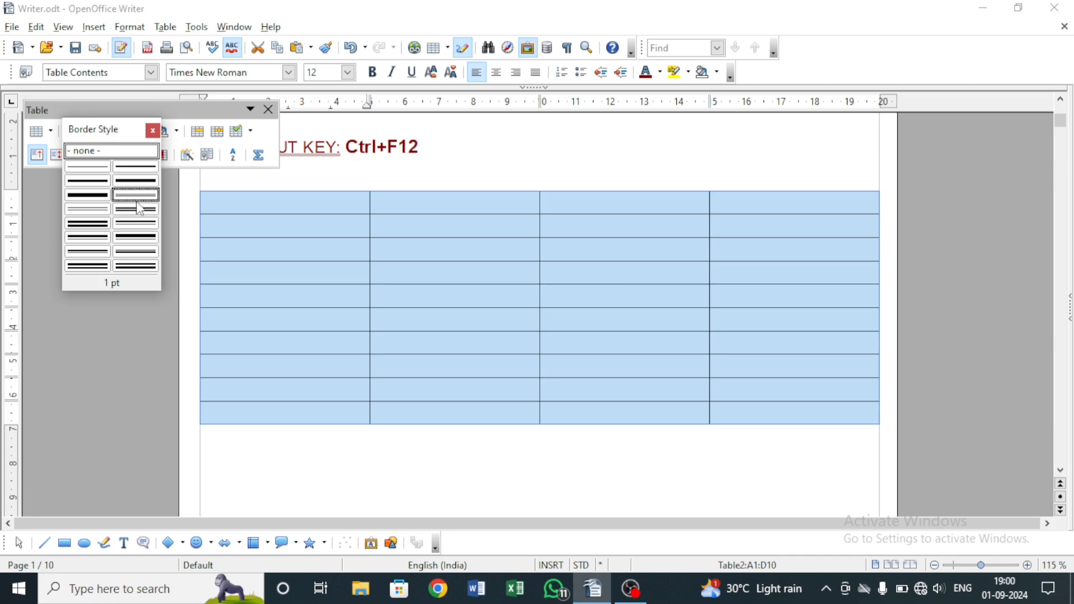
pyautogui.click(141, 223)
pyautogui.click(412, 291)
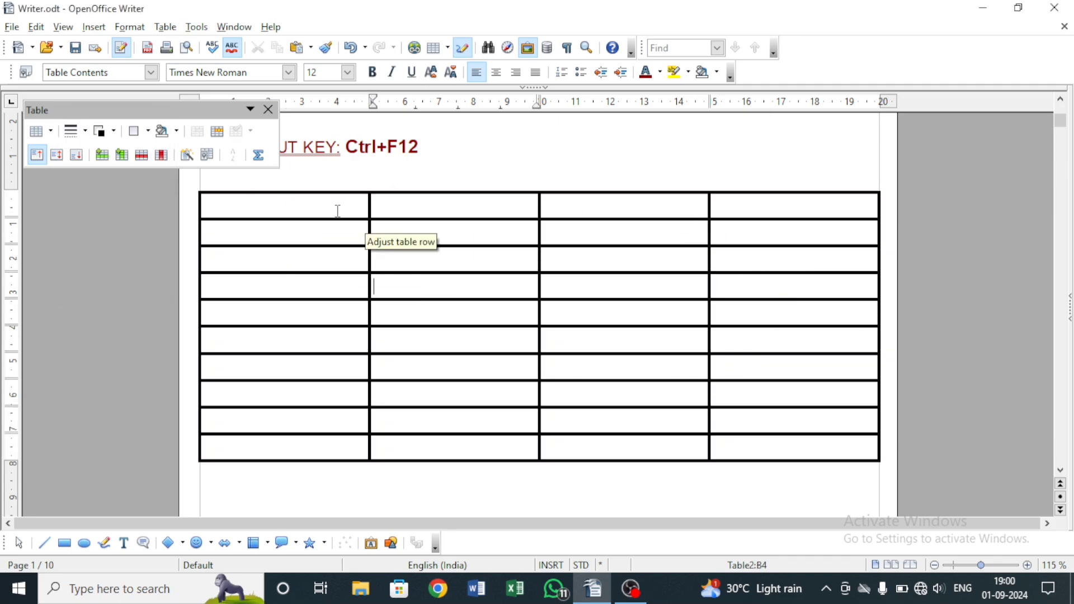
# Step: Set the borders of all cells in the four-column table to a thinner solid line style
pyautogui.moveTo(337, 209); pyautogui.dragTo(730, 450)
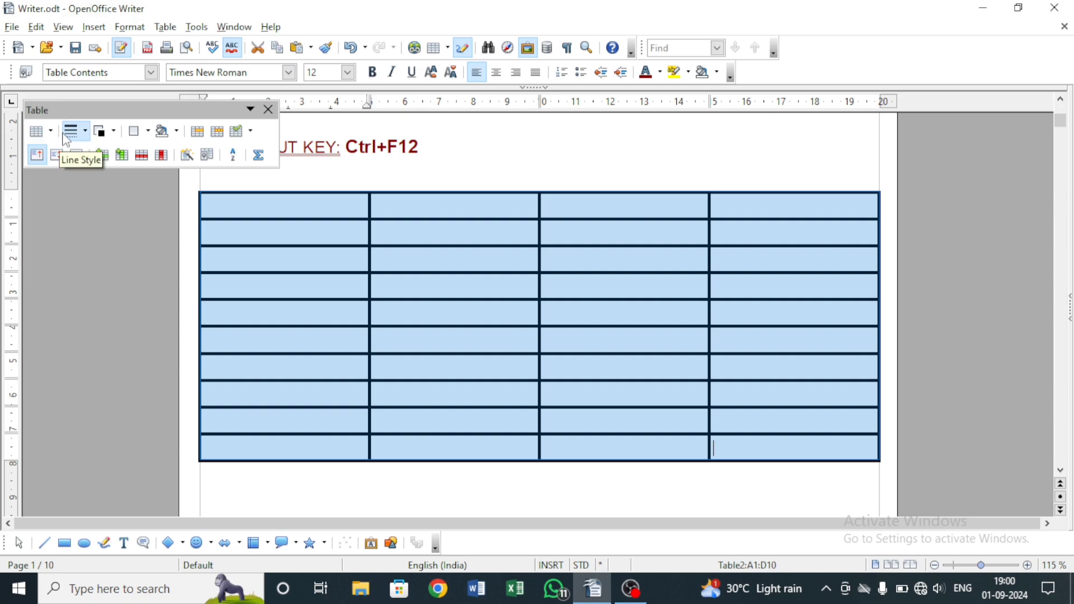
pyautogui.click(72, 131)
pyautogui.click(134, 178)
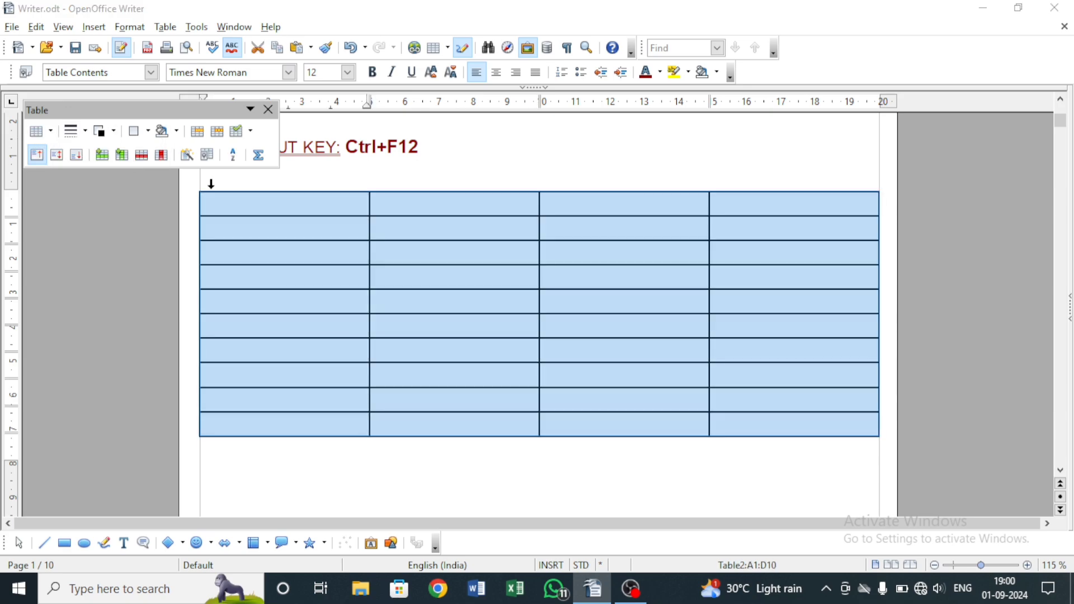
pyautogui.click(419, 281)
pyautogui.click(307, 211)
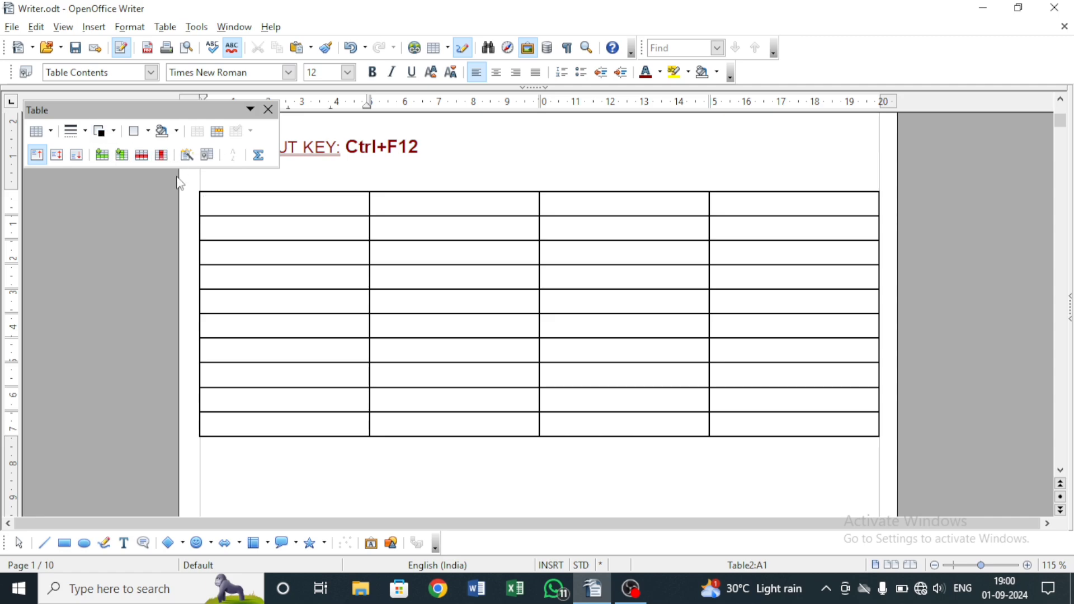
# Step: Set the border color of all cells in the four-column table to orange-red
pyautogui.moveTo(218, 209); pyautogui.dragTo(811, 447)
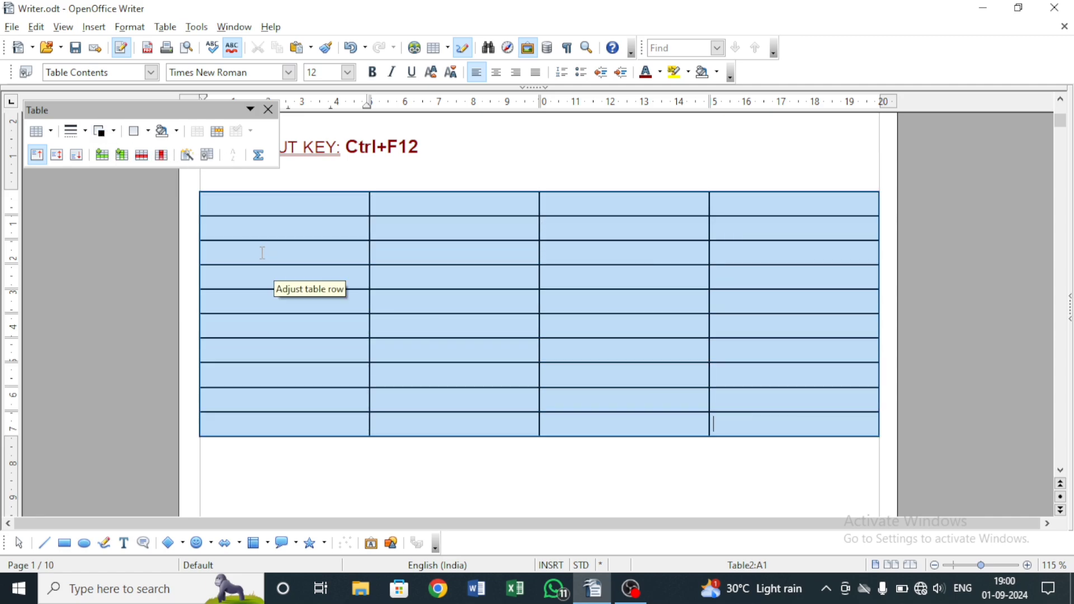
pyautogui.click(113, 132)
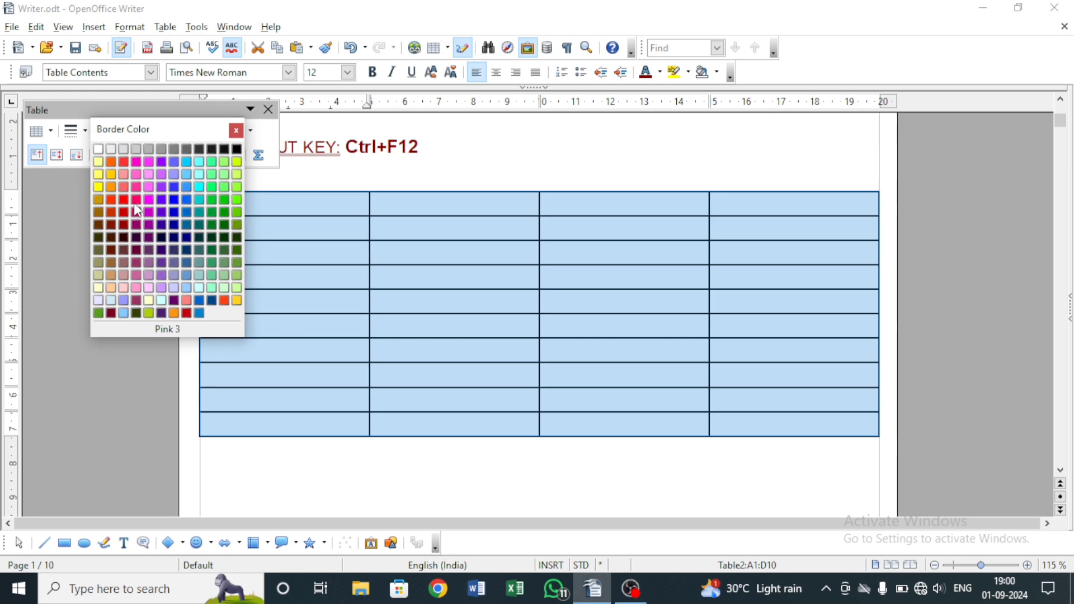
pyautogui.click(112, 212)
pyautogui.click(375, 253)
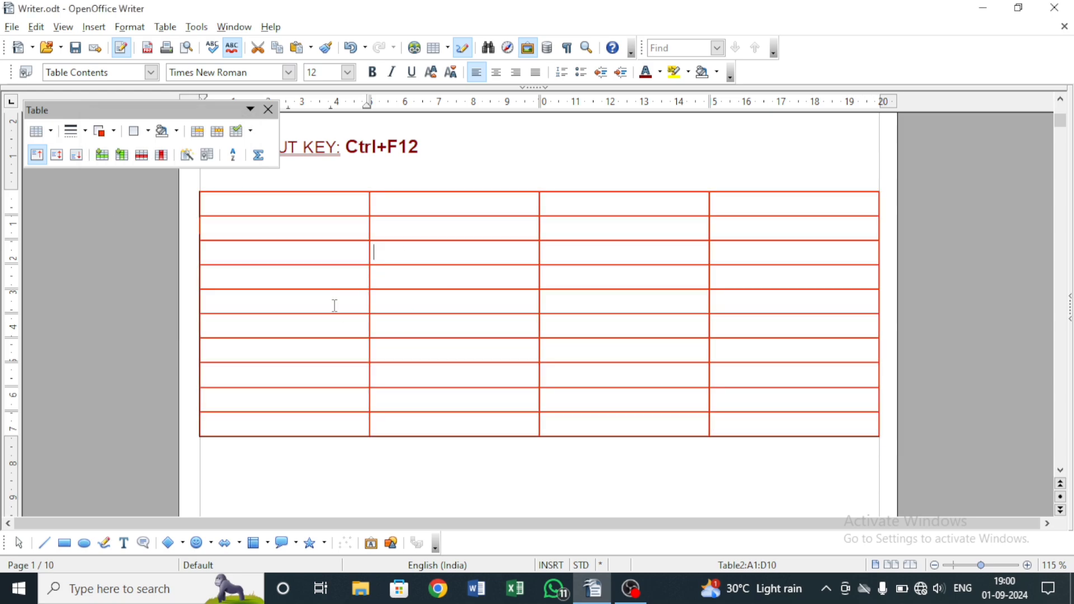
# Step: Apply the full box border option to the first cell of the table
pyautogui.click(223, 207)
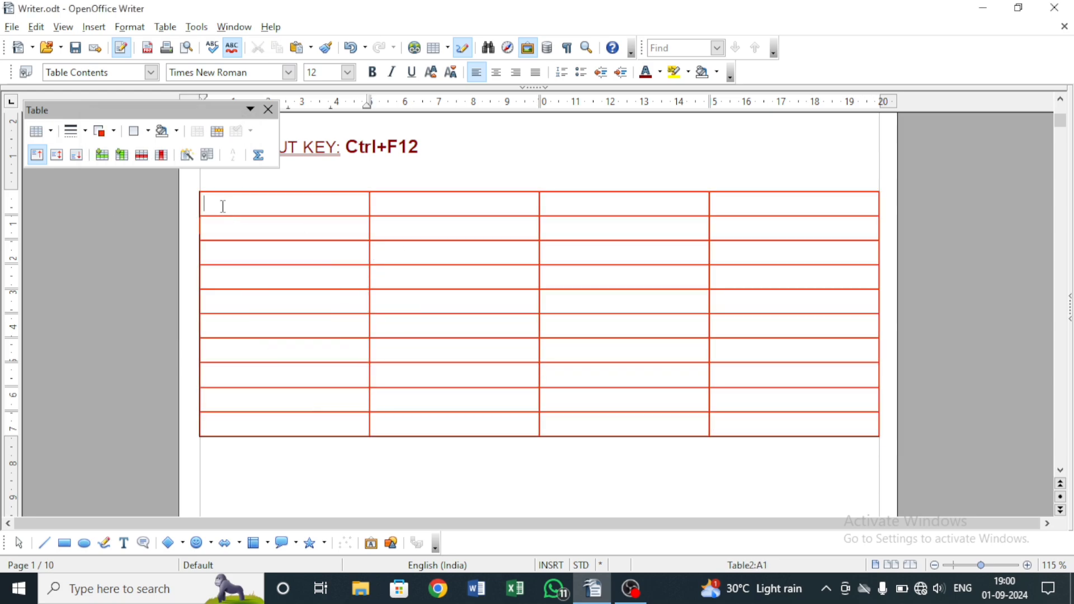
pyautogui.click(135, 138)
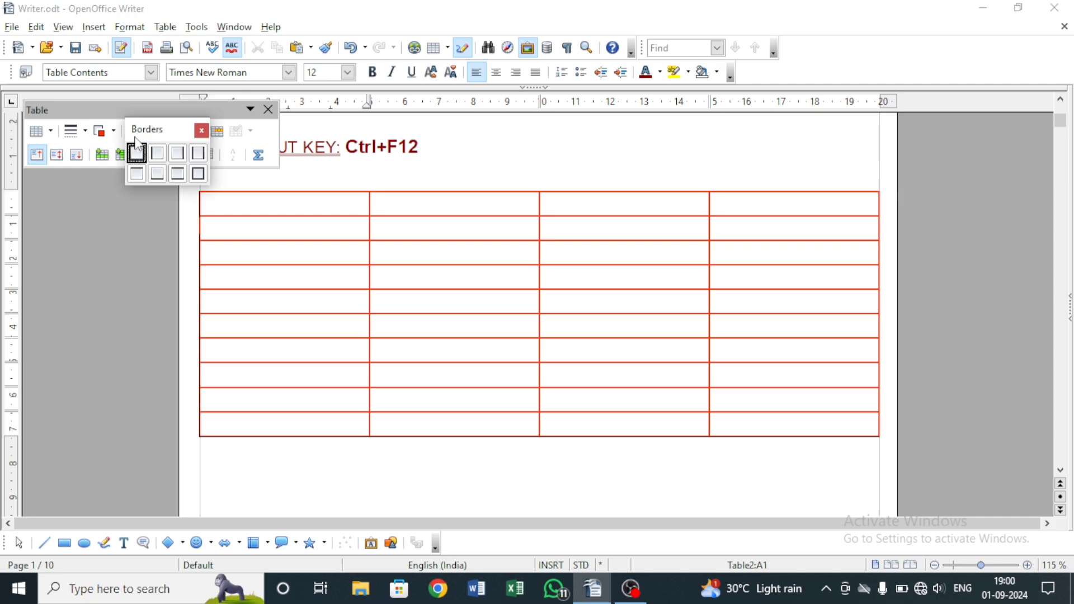
pyautogui.click(198, 174)
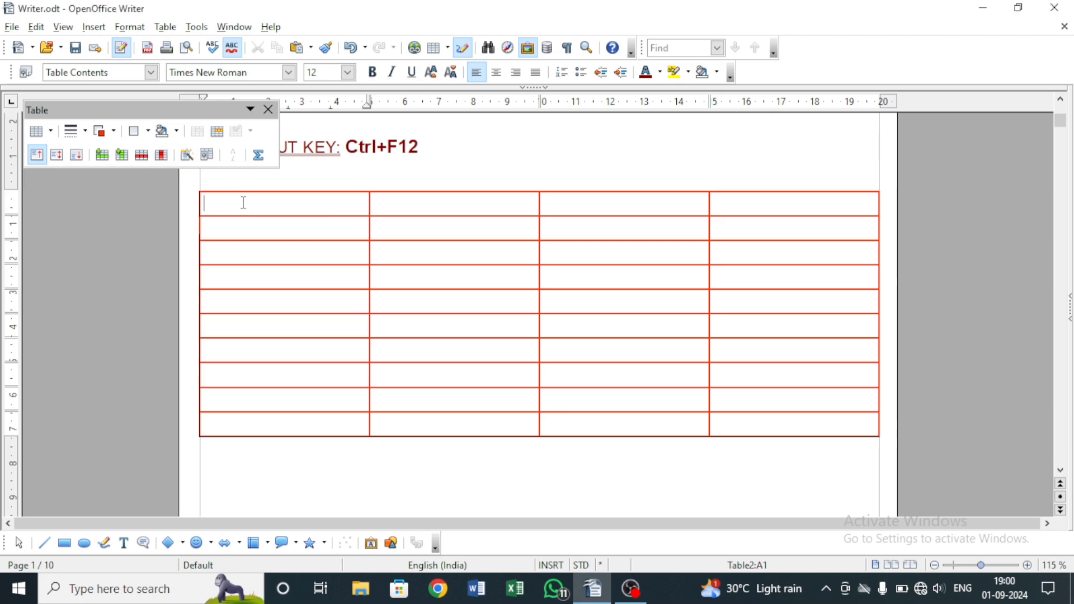
# Step: Fill the table's first cell with a blue background color
pyautogui.click(163, 135)
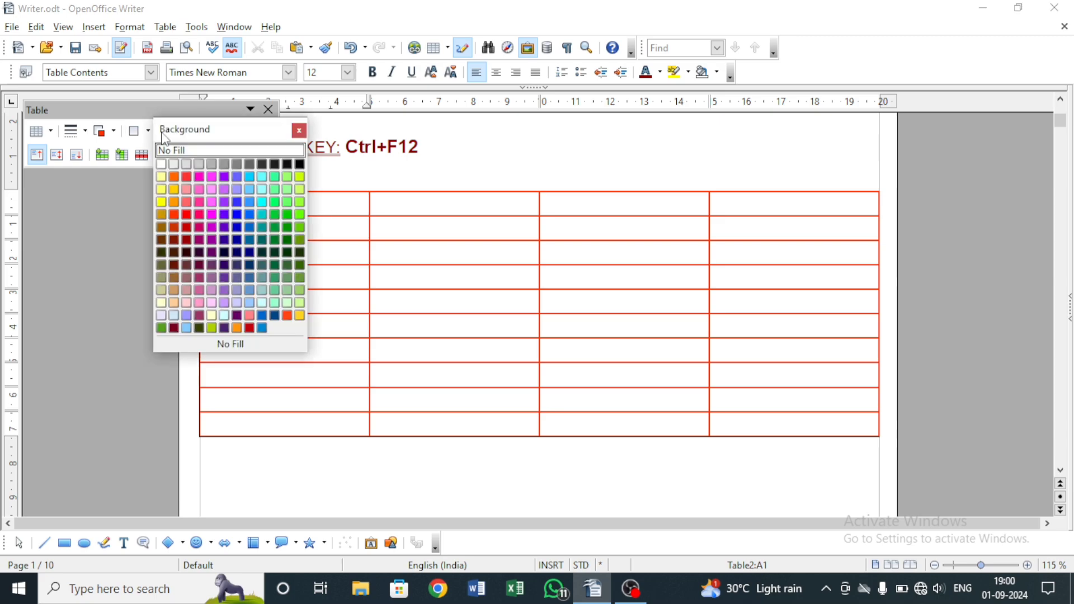
pyautogui.click(236, 178)
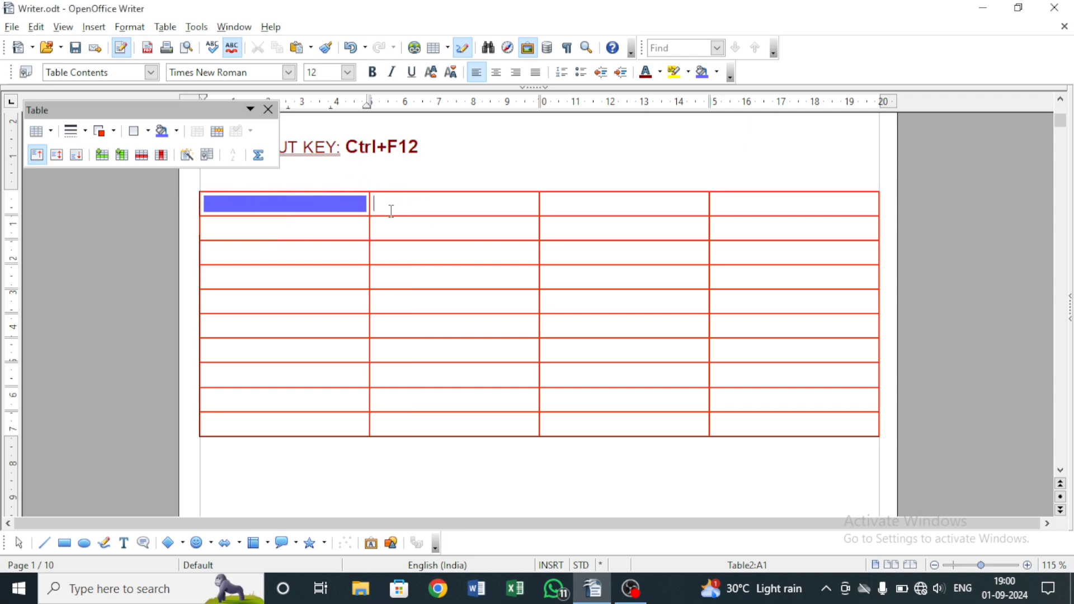
pyautogui.click(394, 208)
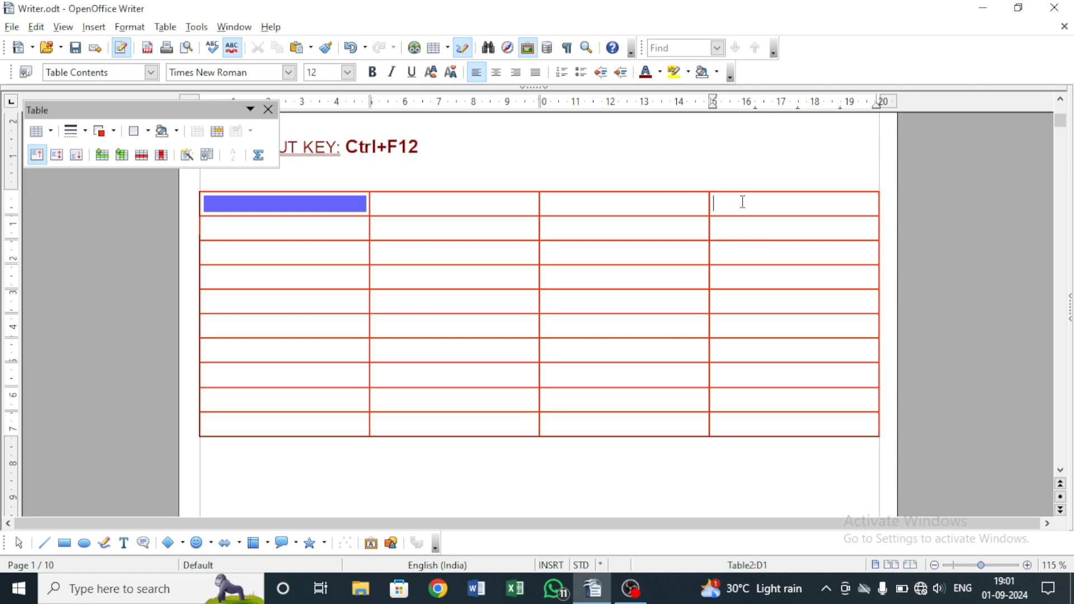
# Step: Merge the four cells of the table's first row and set the merged cell's background to white
pyautogui.moveTo(709, 200)
pyautogui.mouseDown()
pyautogui.moveTo(545, 182)
pyautogui.moveTo(343, 182)
pyautogui.moveTo(290, 201)
pyautogui.moveTo(301, 198)
pyautogui.mouseUp()
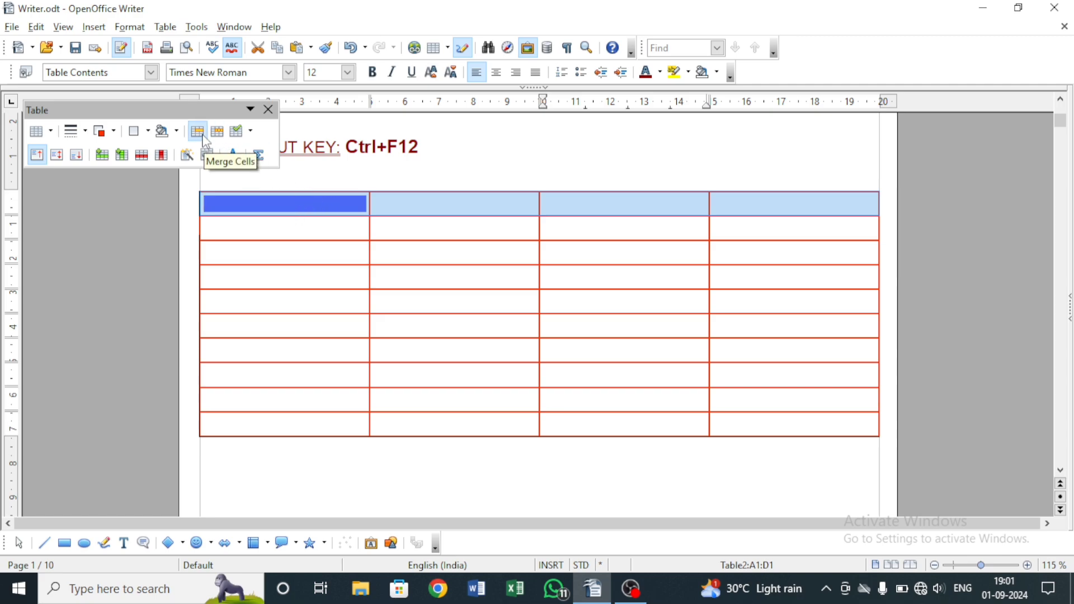
pyautogui.click(283, 233)
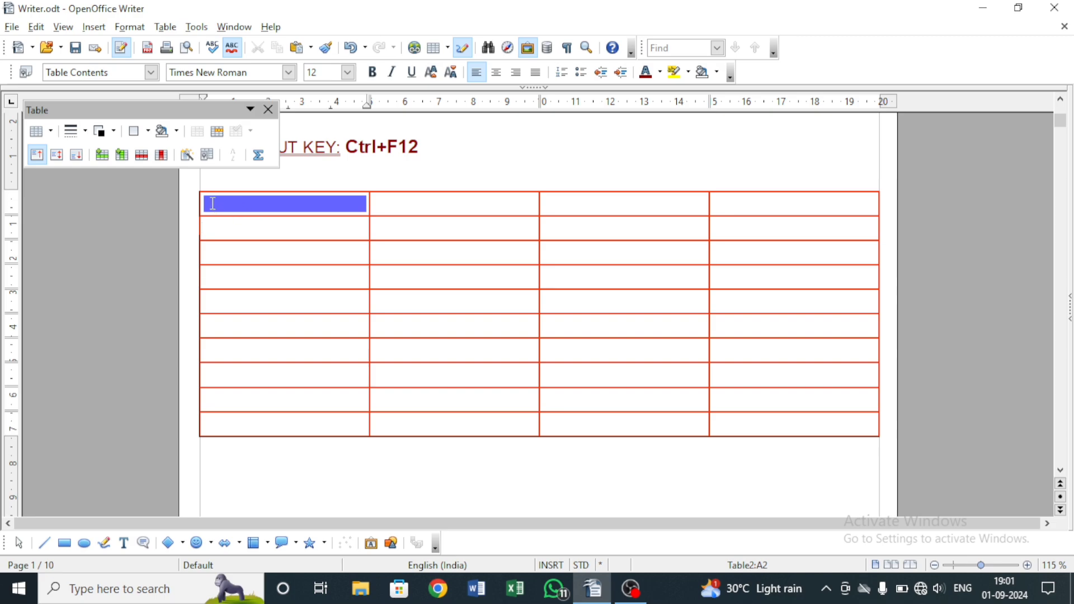
pyautogui.click(769, 207)
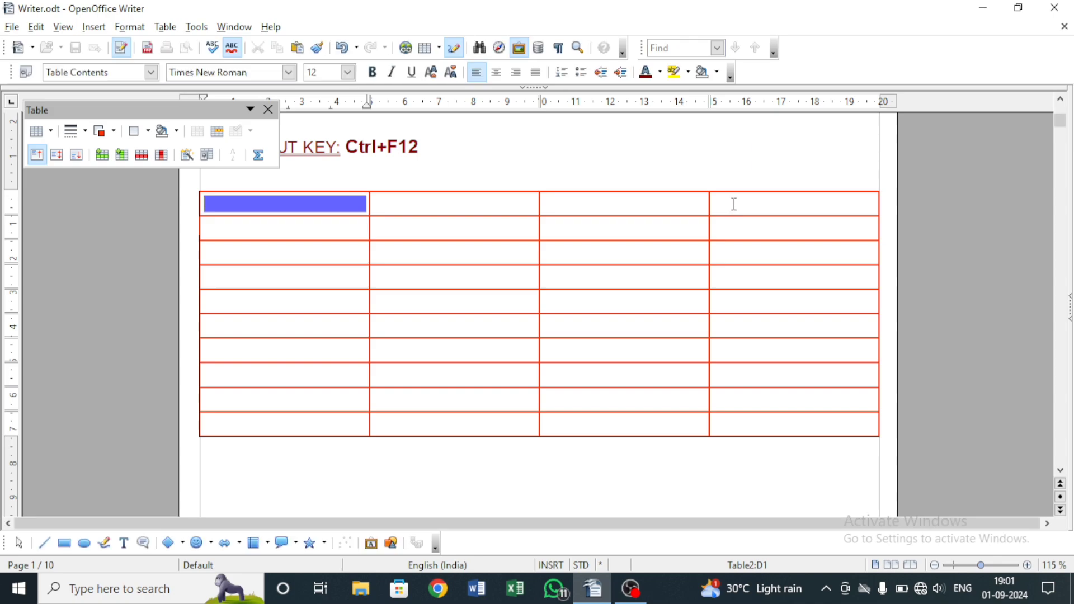
pyautogui.moveTo(738, 205); pyautogui.dragTo(330, 193)
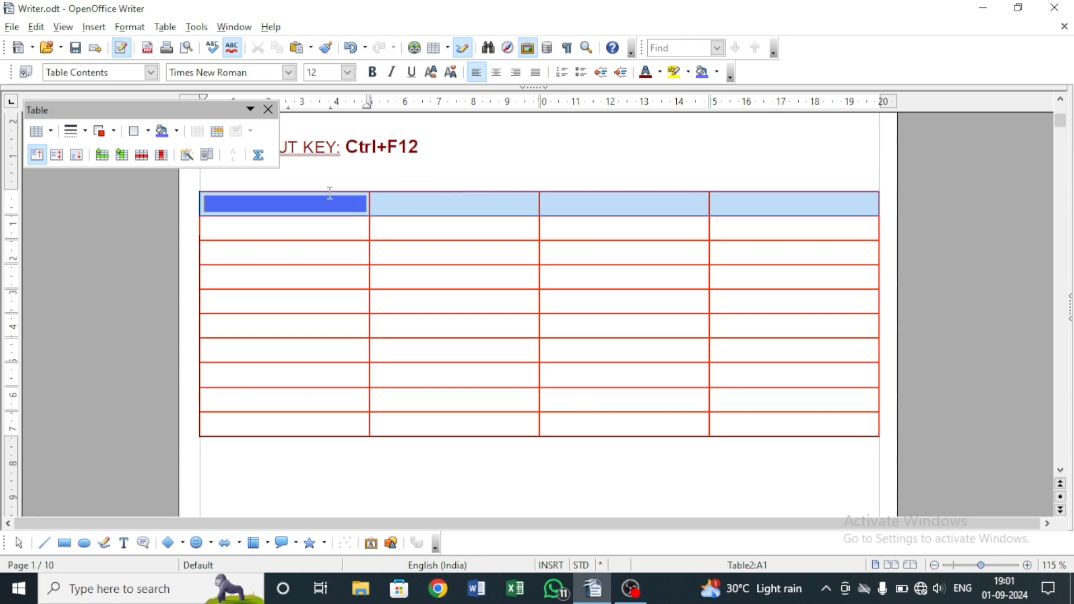
pyautogui.click(205, 145)
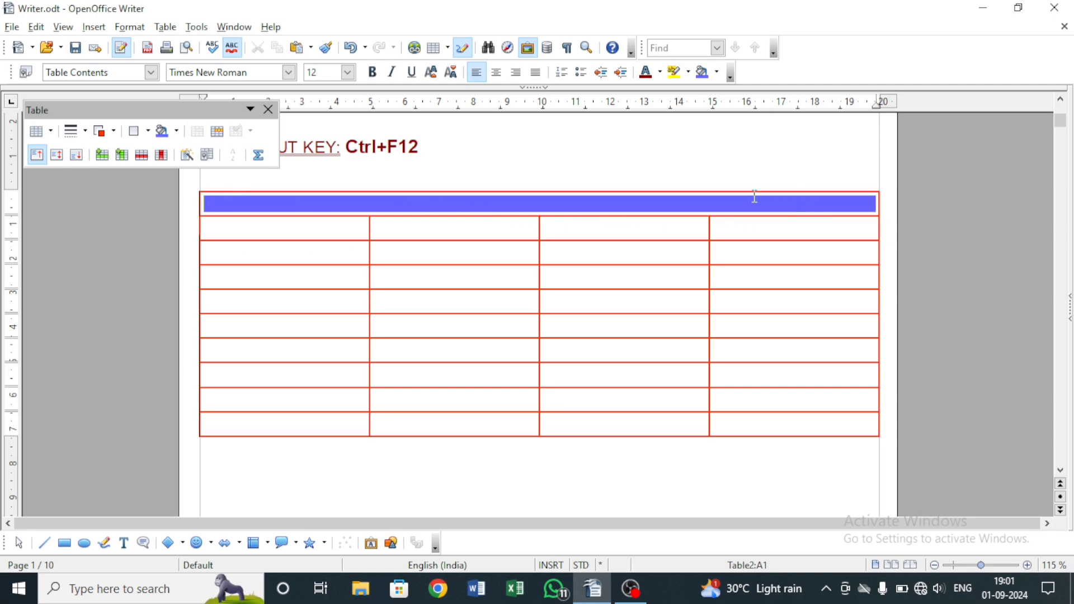
pyautogui.click(163, 131)
pyautogui.click(161, 166)
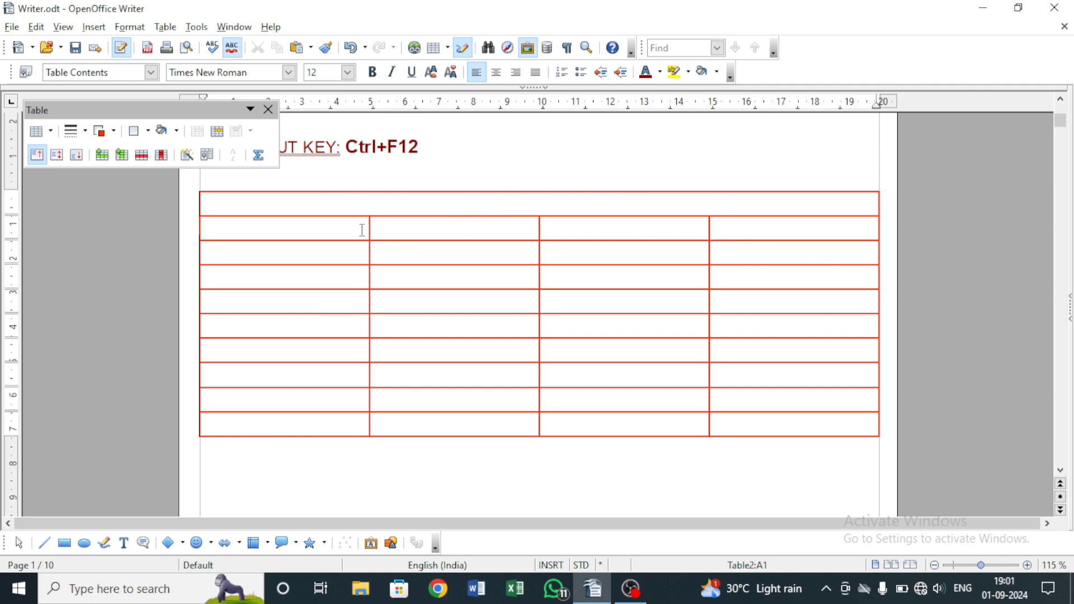
# Step: Split the merged top cell vertically into 4 cells
pyautogui.click(216, 139)
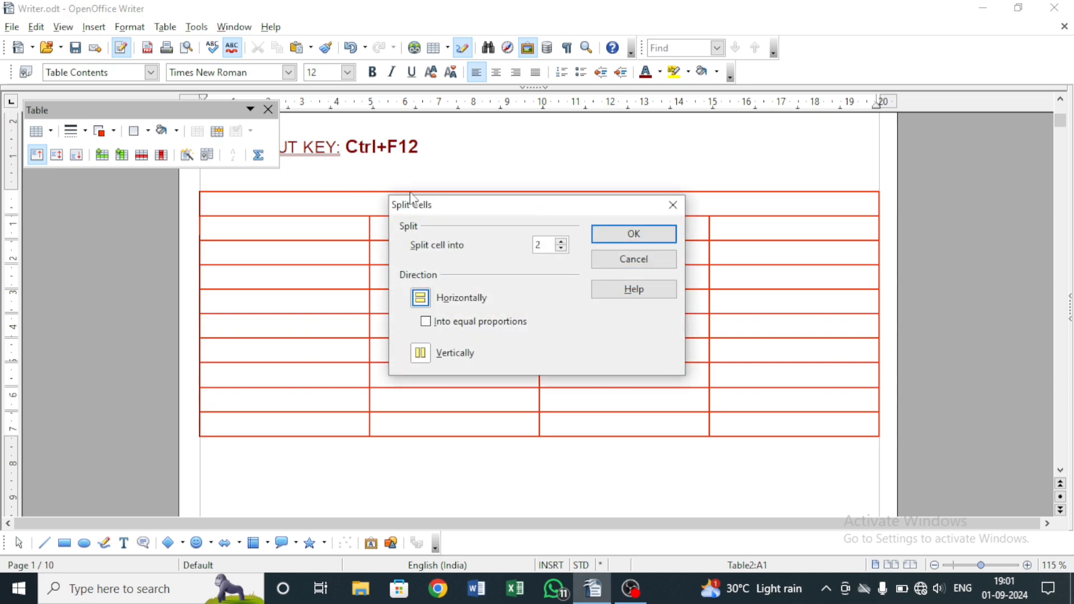
pyautogui.moveTo(457, 211); pyautogui.dragTo(492, 161)
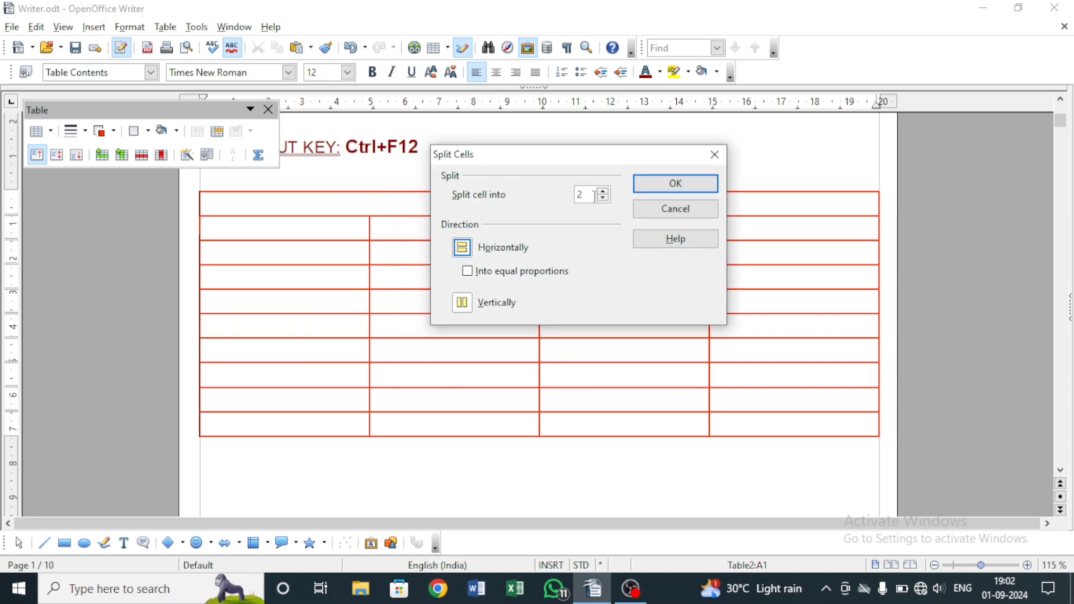
pyautogui.moveTo(596, 195); pyautogui.dragTo(566, 197)
pyautogui.moveTo(498, 151); pyautogui.dragTo(623, 130)
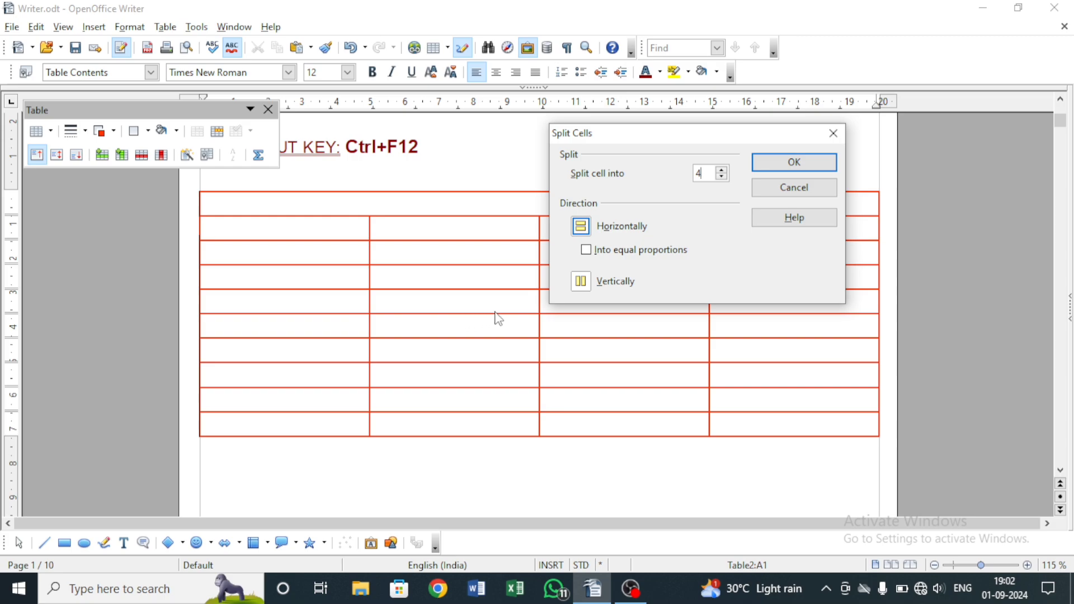
pyautogui.click(583, 283)
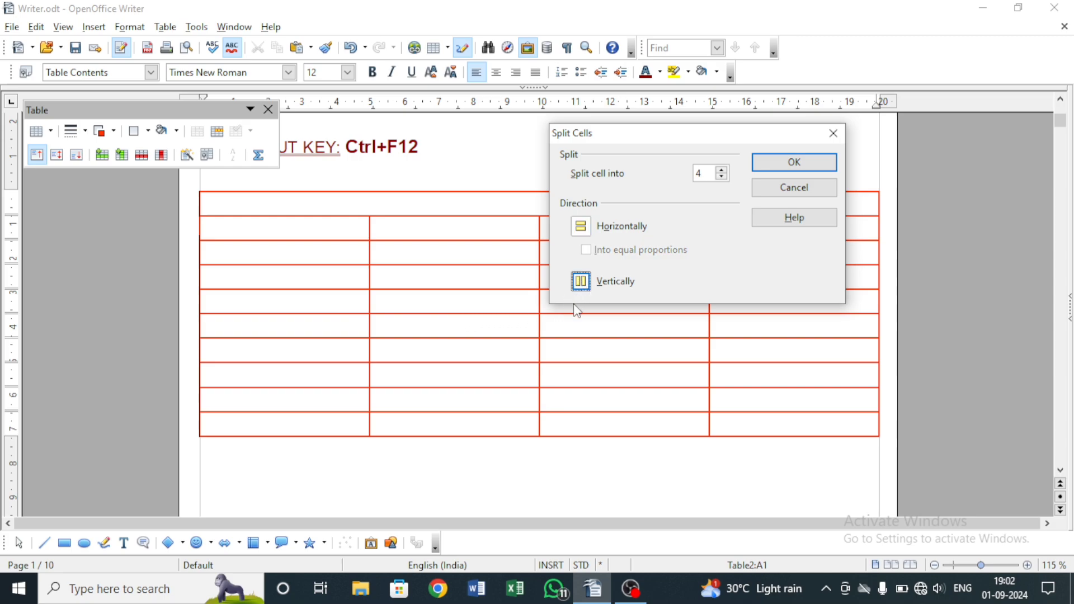
pyautogui.click(789, 163)
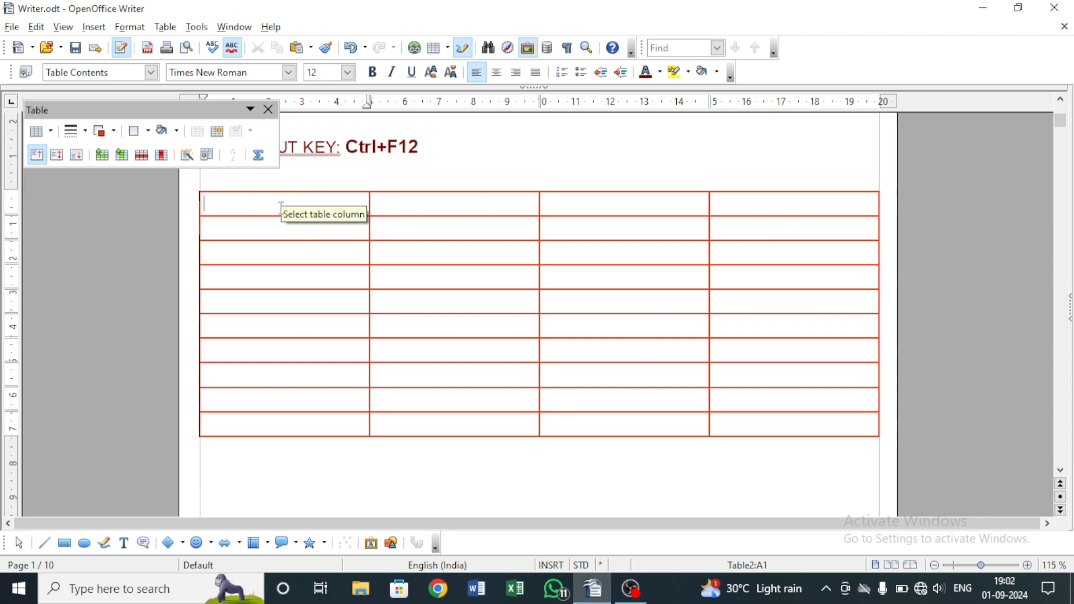
# Step: Split the table's first cell vertically into 2 cells and enter "Hi" in the first half
pyautogui.click(226, 138)
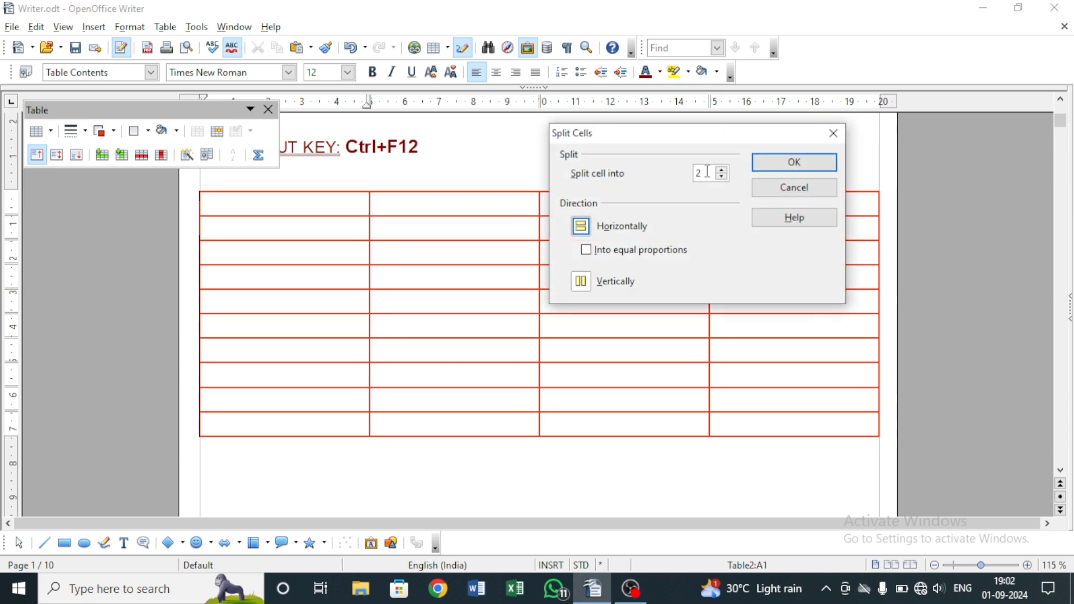
pyautogui.click(581, 282)
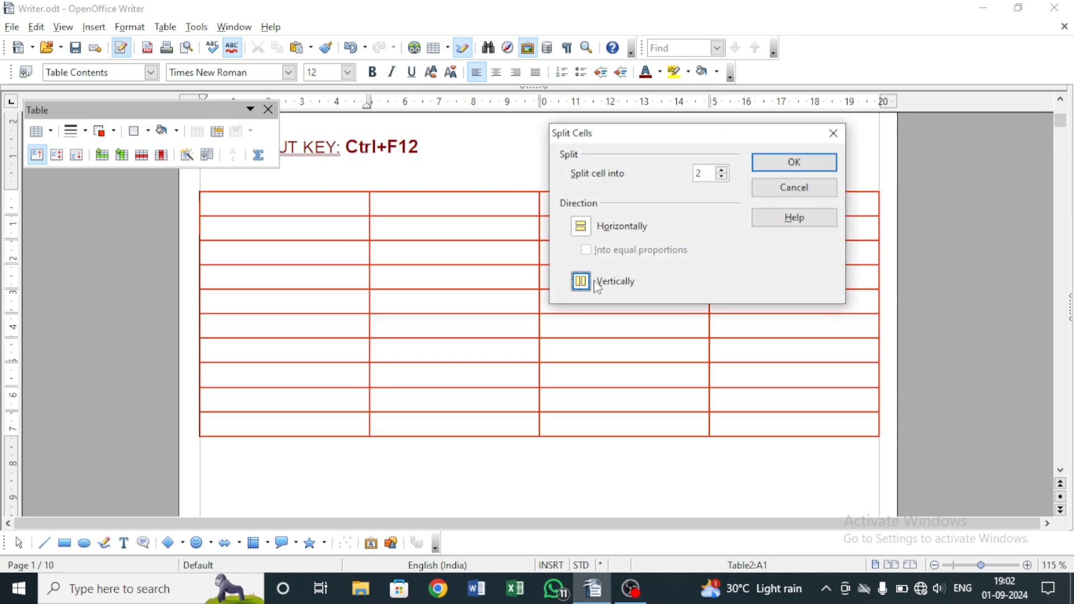
pyautogui.click(771, 168)
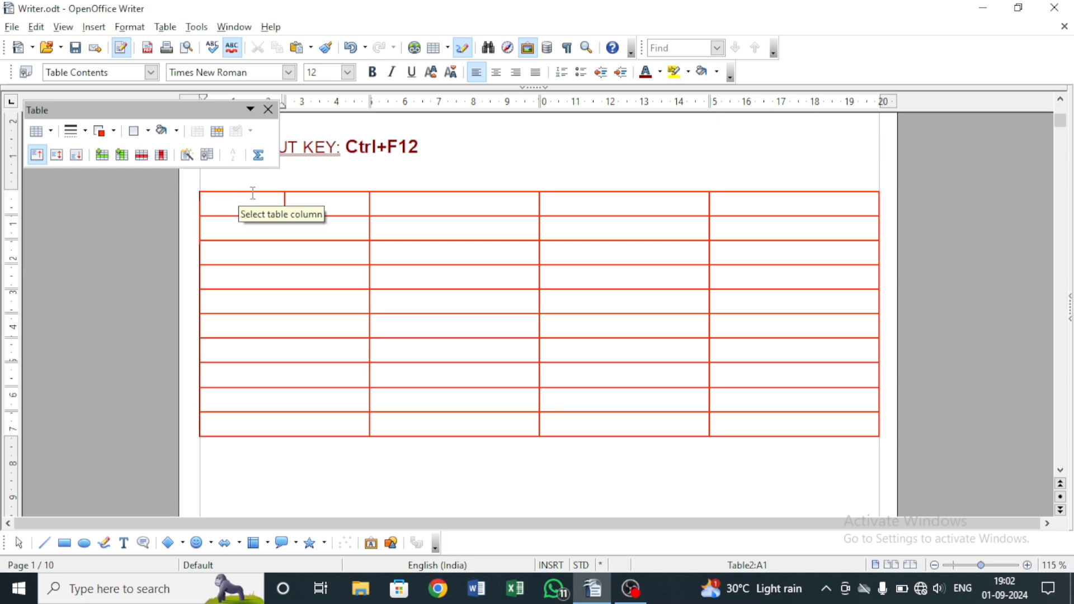
pyautogui.write('Hi')
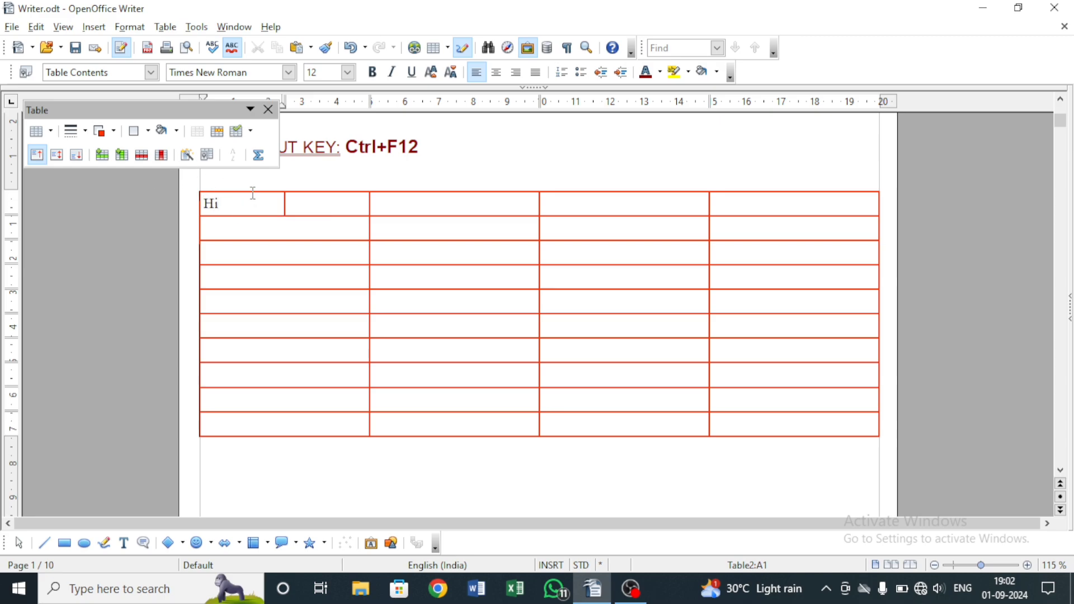
pyautogui.click(266, 227)
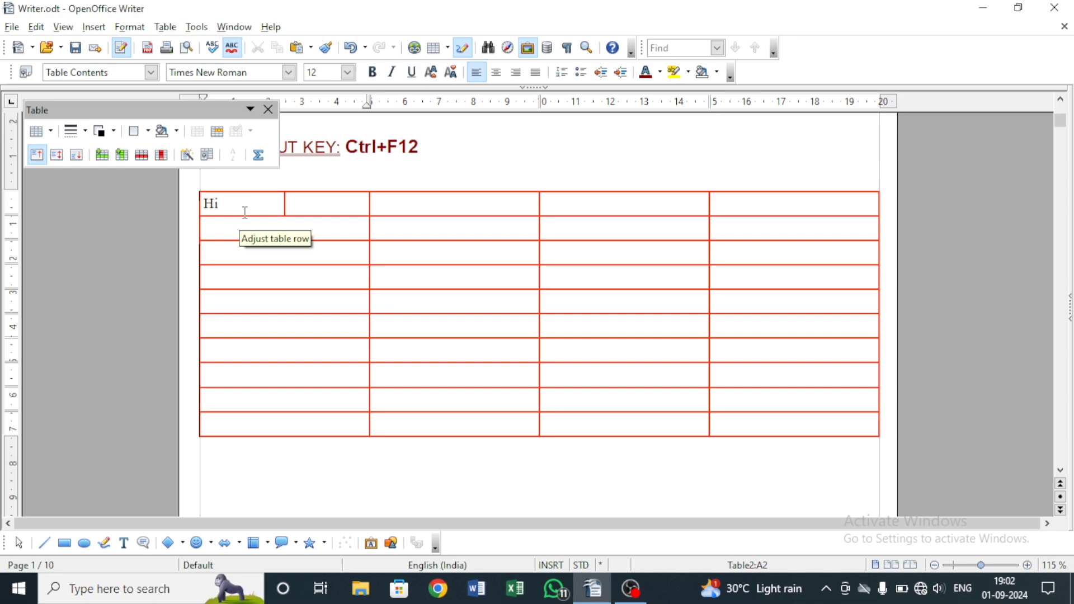
# Step: Increase the heights of the table's first two rows and slightly widen the cell containing "Hi"
pyautogui.moveTo(242, 216); pyautogui.dragTo(242, 230)
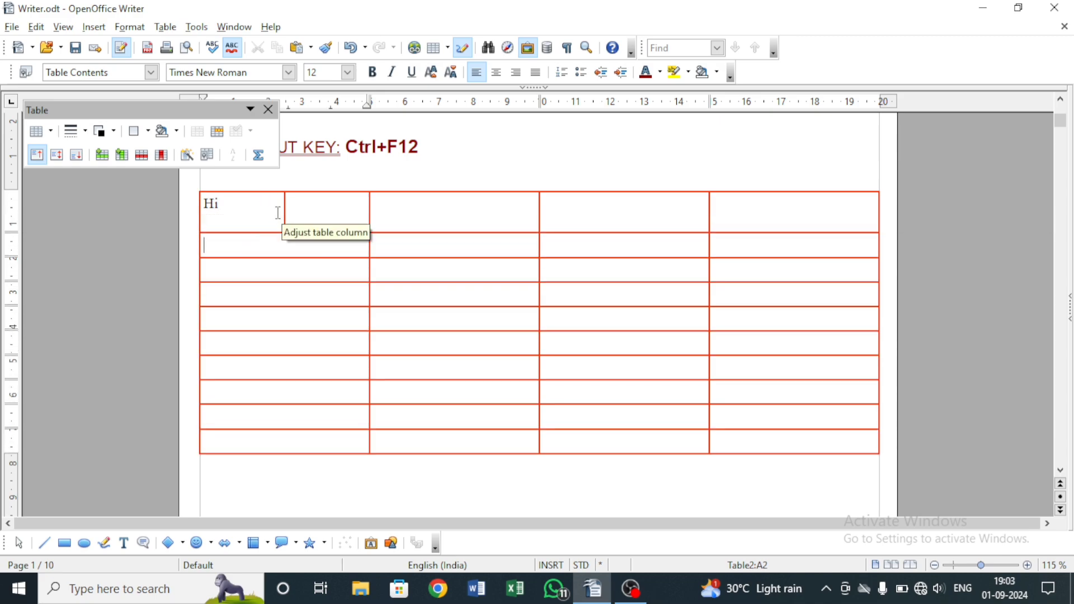
pyautogui.moveTo(285, 204); pyautogui.dragTo(296, 205)
pyautogui.moveTo(270, 257); pyautogui.dragTo(269, 272)
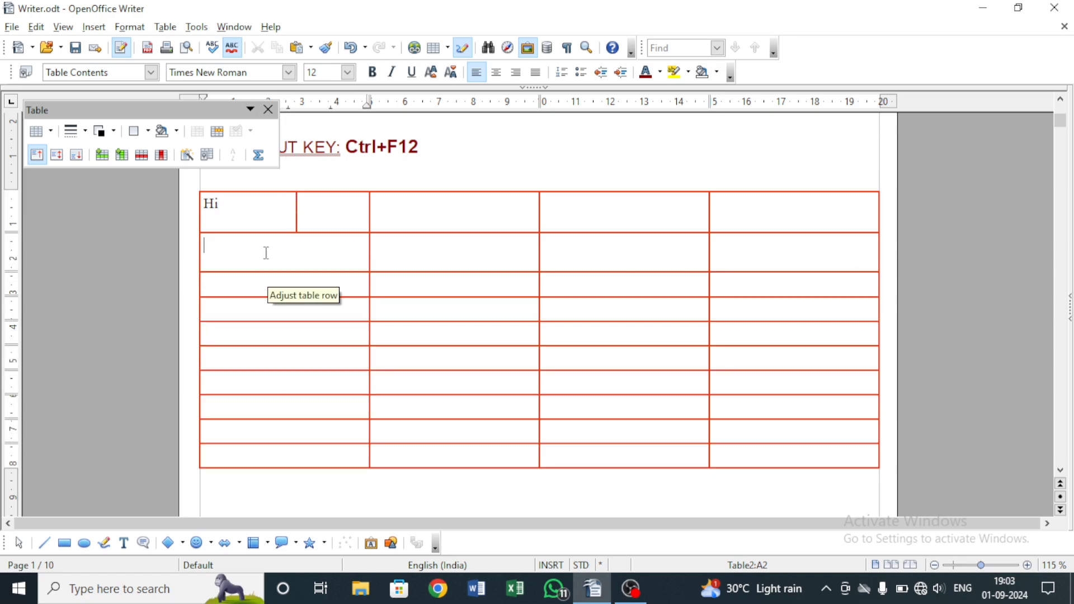
pyautogui.click(217, 219)
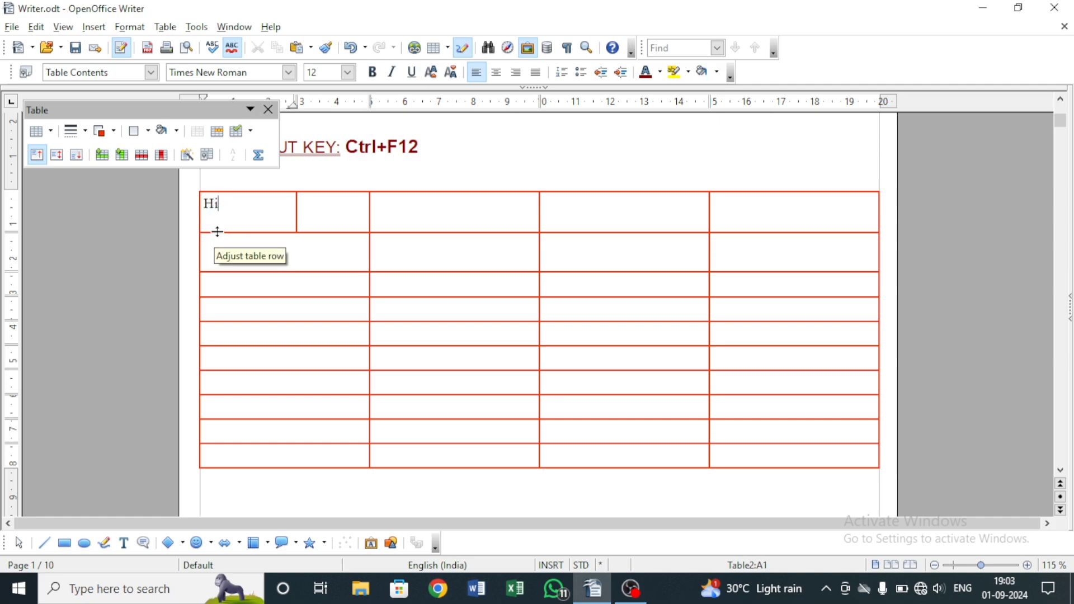
pyautogui.moveTo(217, 232); pyautogui.dragTo(223, 243)
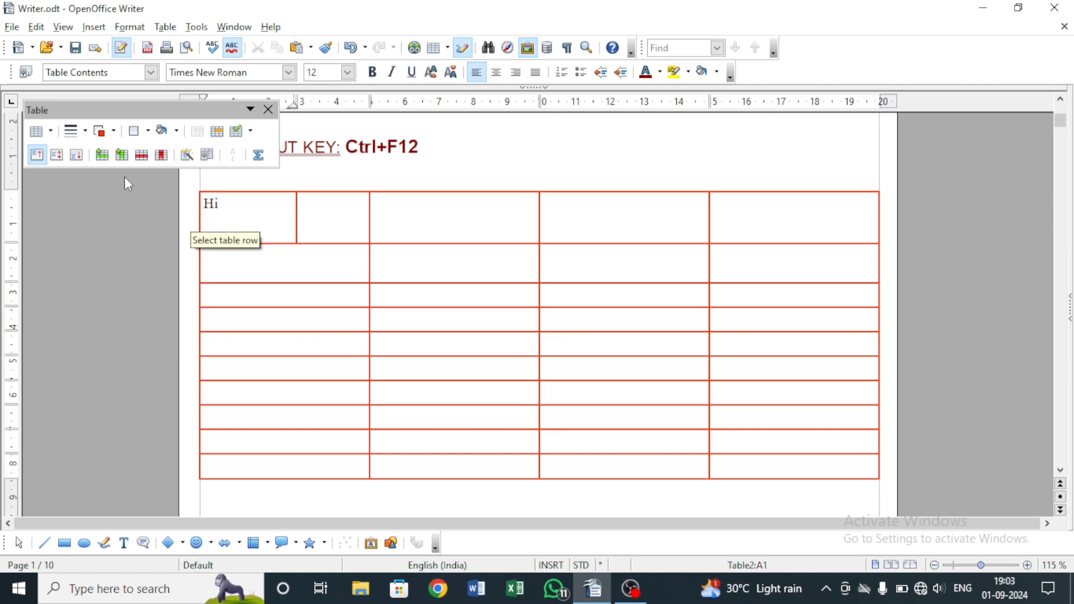
# Step: Try the vertical center and bottom alignments on the "Hi" text in the first row
pyautogui.click(57, 157)
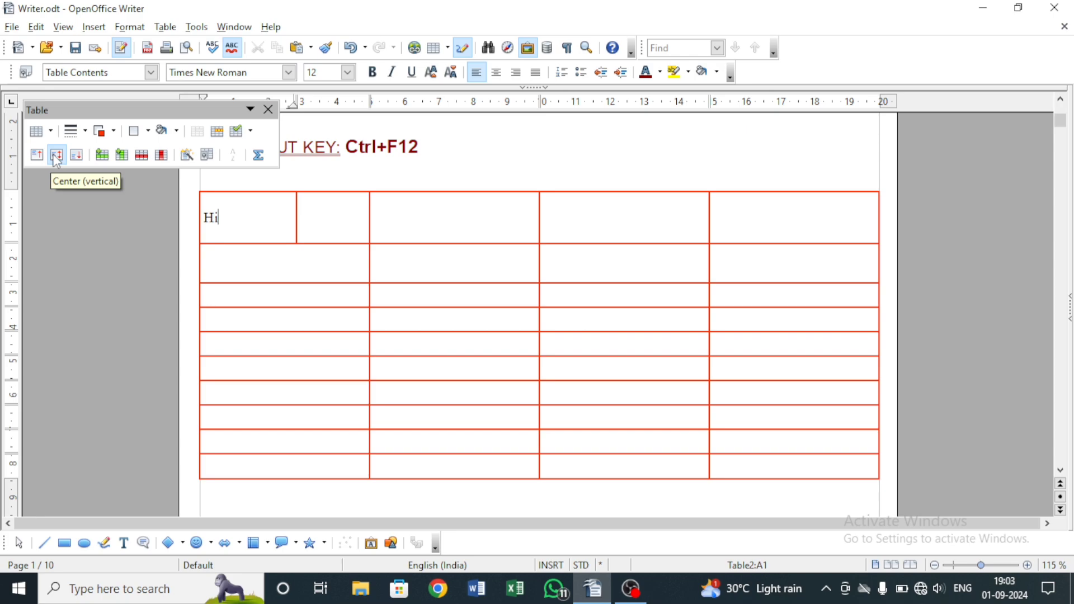
pyautogui.click(75, 156)
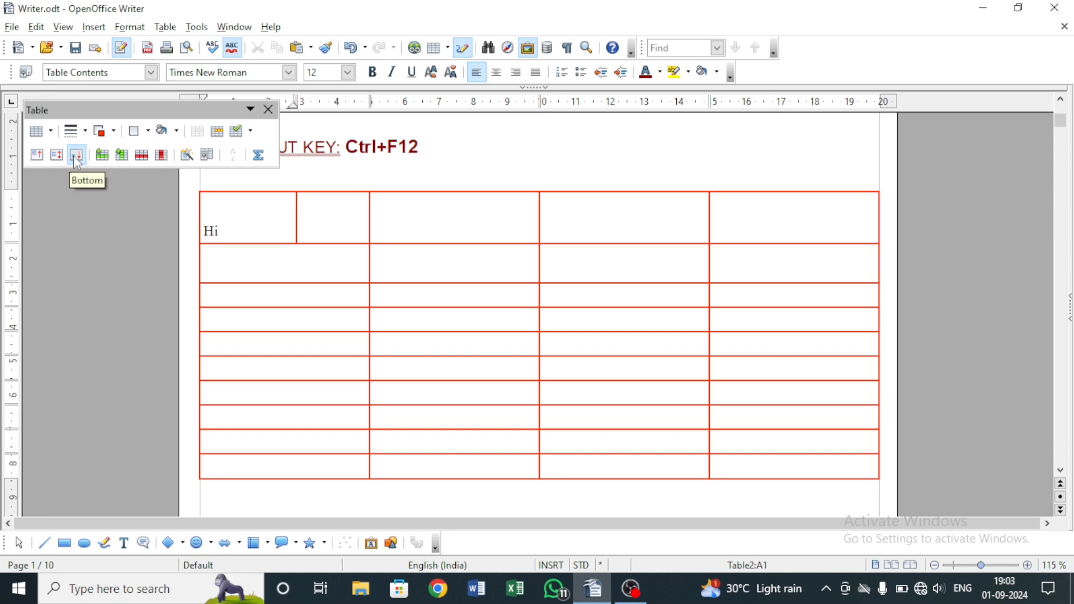
# Step: Enter "Hi" in the first cell of the third row and align it to the cell's bottom
pyautogui.click(254, 291)
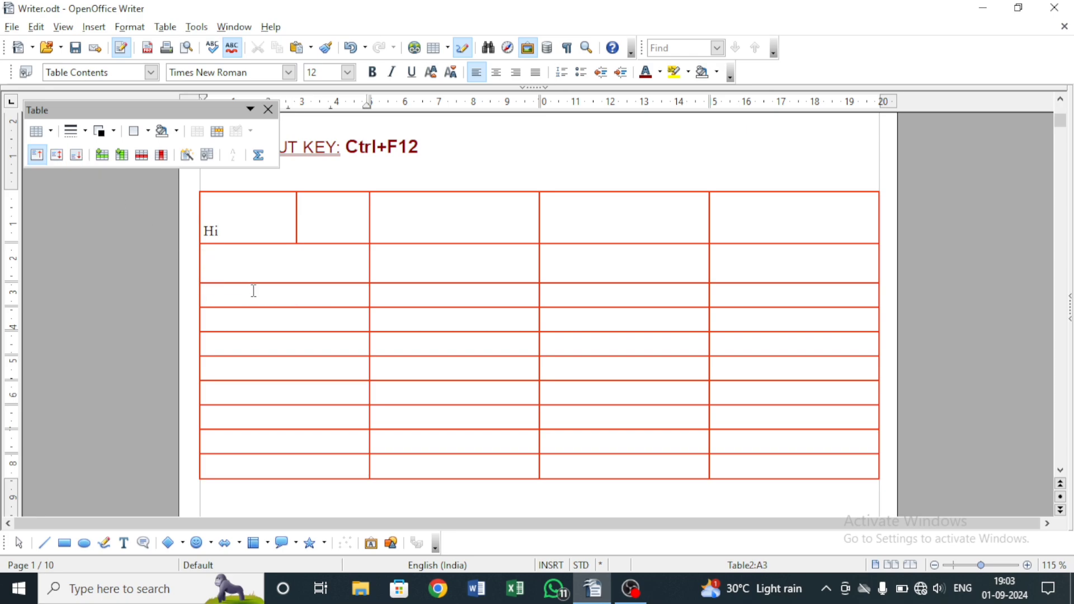
pyautogui.write('Hi')
pyautogui.click(56, 156)
pyautogui.click(77, 156)
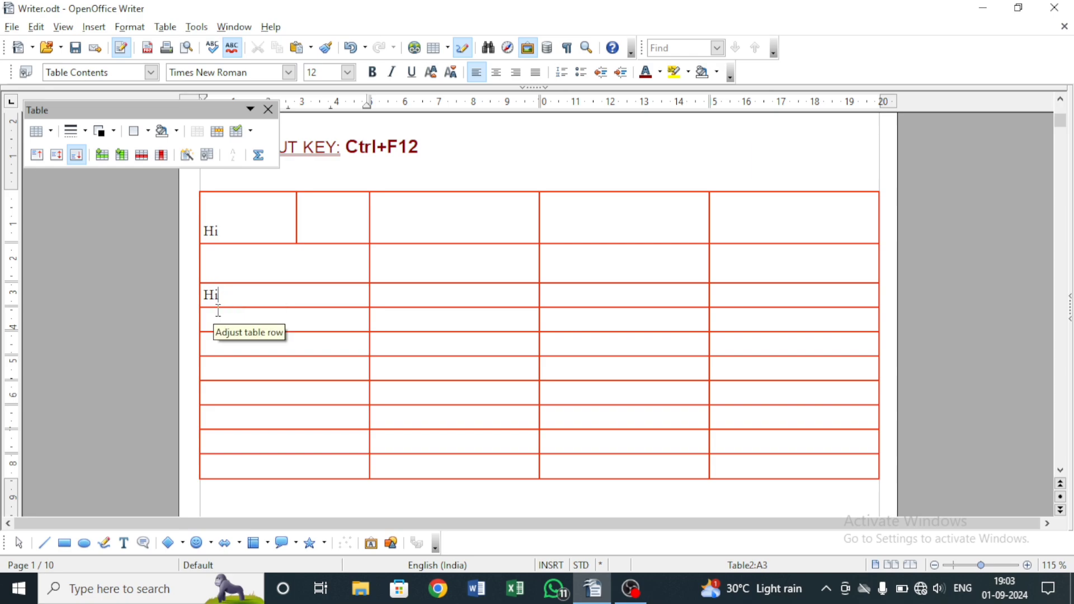
# Step: Align the "Hi" text in the first row's first cell to the top of the cell
pyautogui.doubleClick(221, 231)
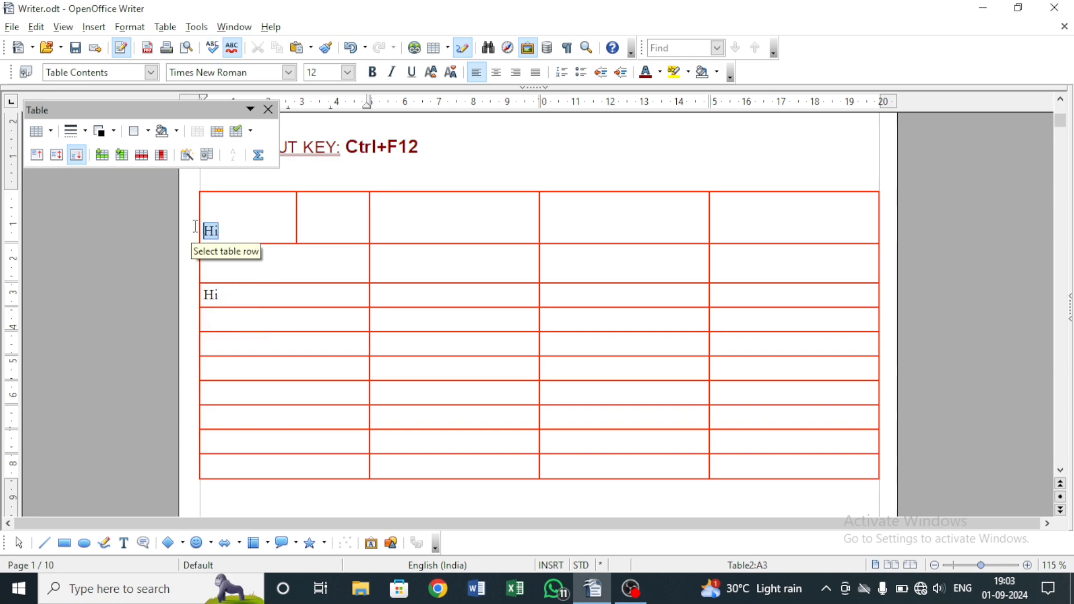
pyautogui.click(56, 155)
pyautogui.click(42, 159)
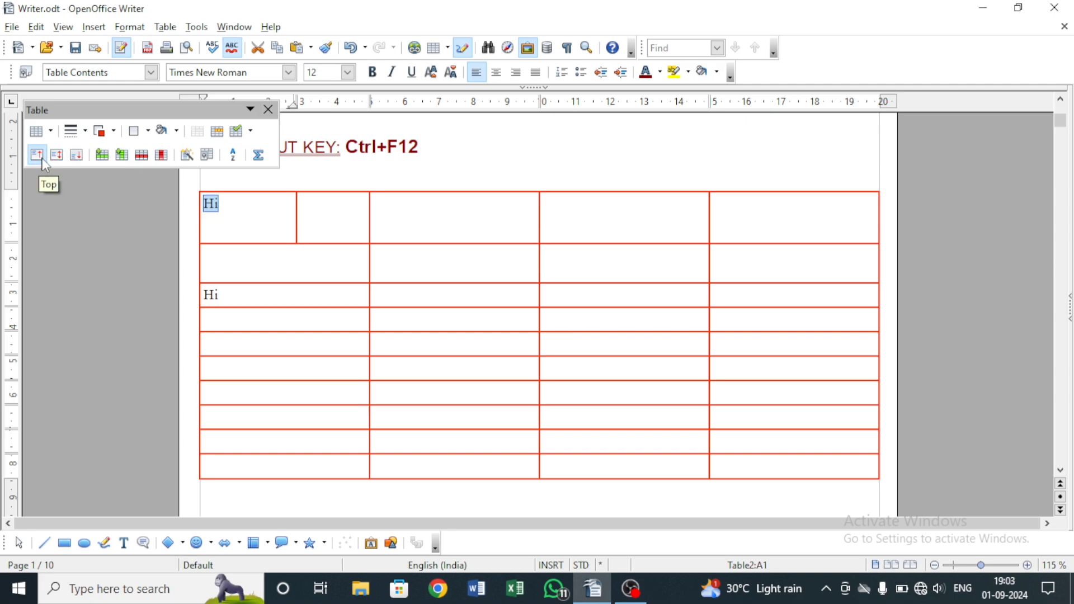
# Step: Insert two rows below the table's fourth row and three columns after its first column
pyautogui.click(244, 257)
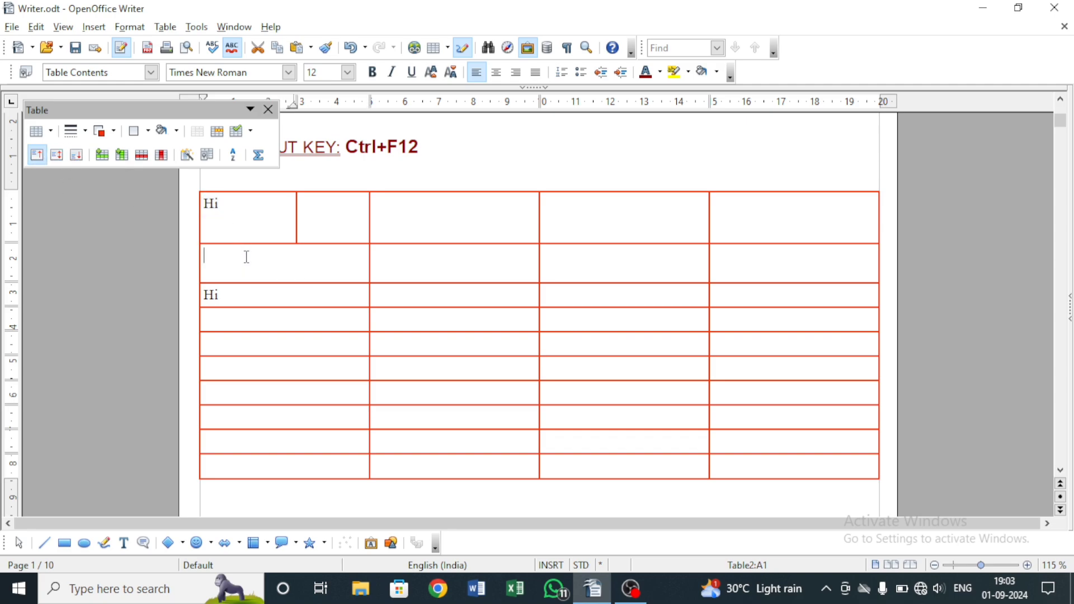
pyautogui.click(230, 317)
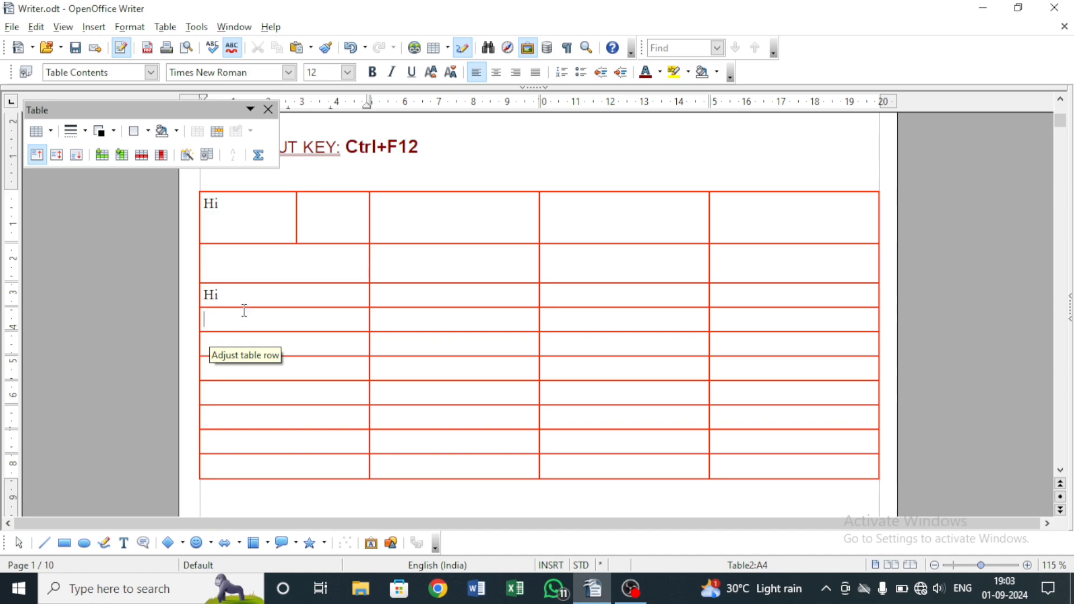
pyautogui.click(106, 163)
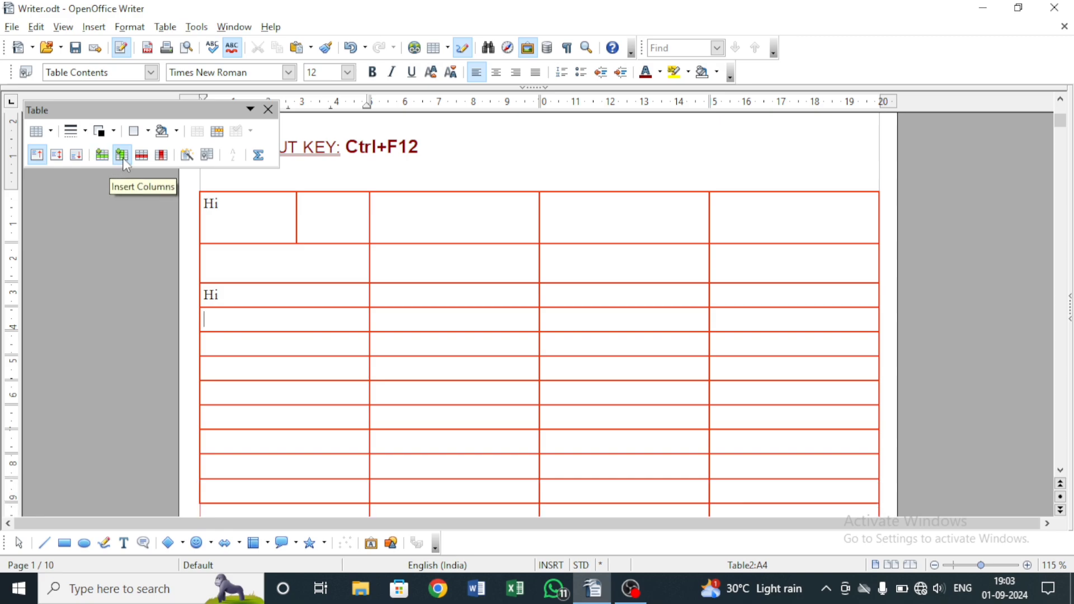
pyautogui.click(123, 159)
pyautogui.click(124, 160)
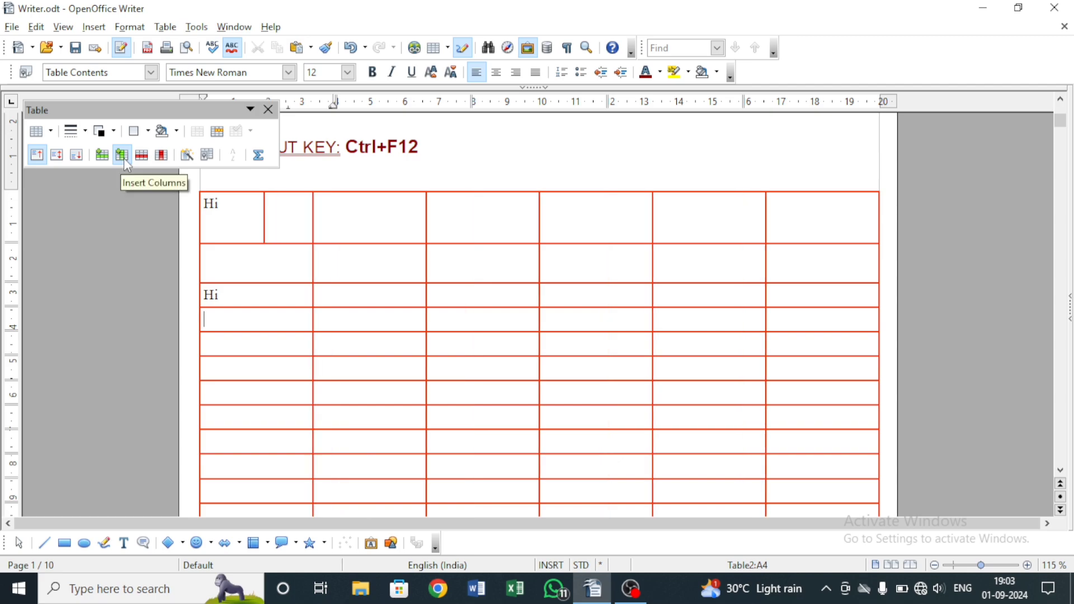
pyautogui.click(123, 158)
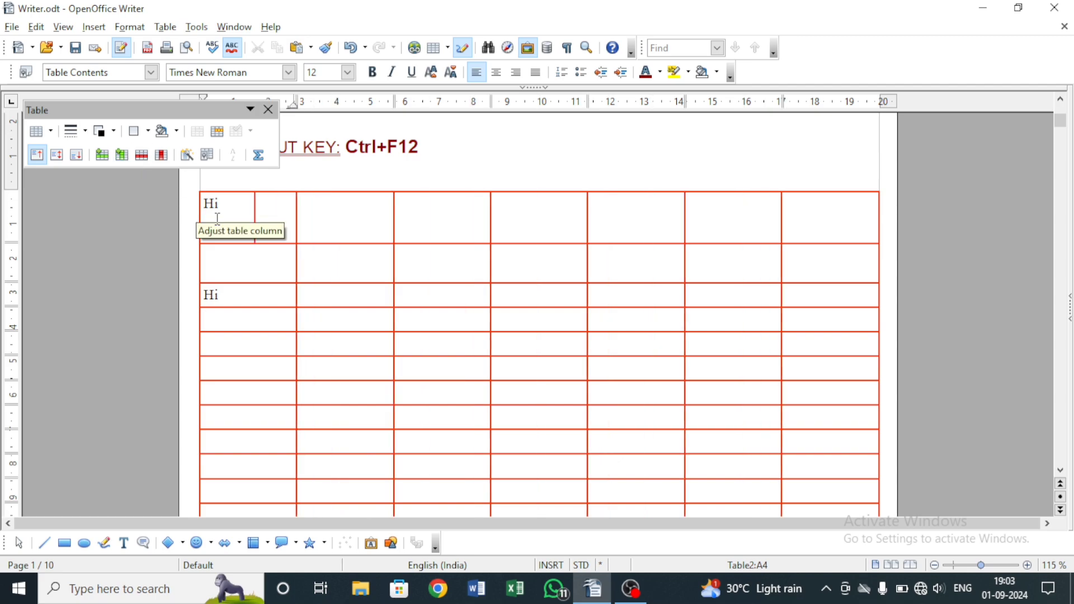
# Step: Delete the table's first two rows and its first three columns
pyautogui.click(143, 157)
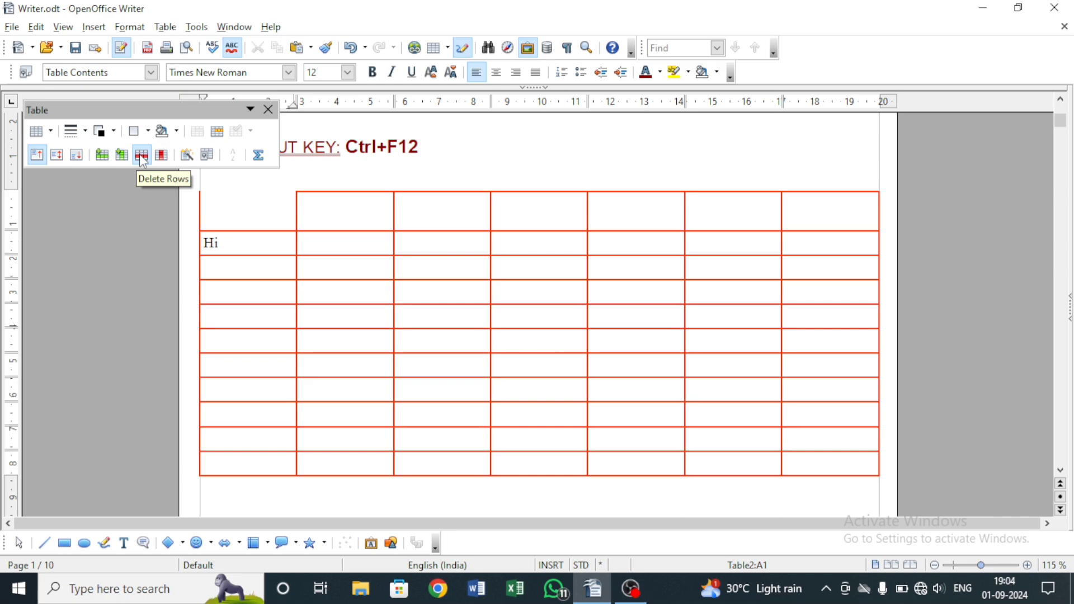
pyautogui.click(142, 157)
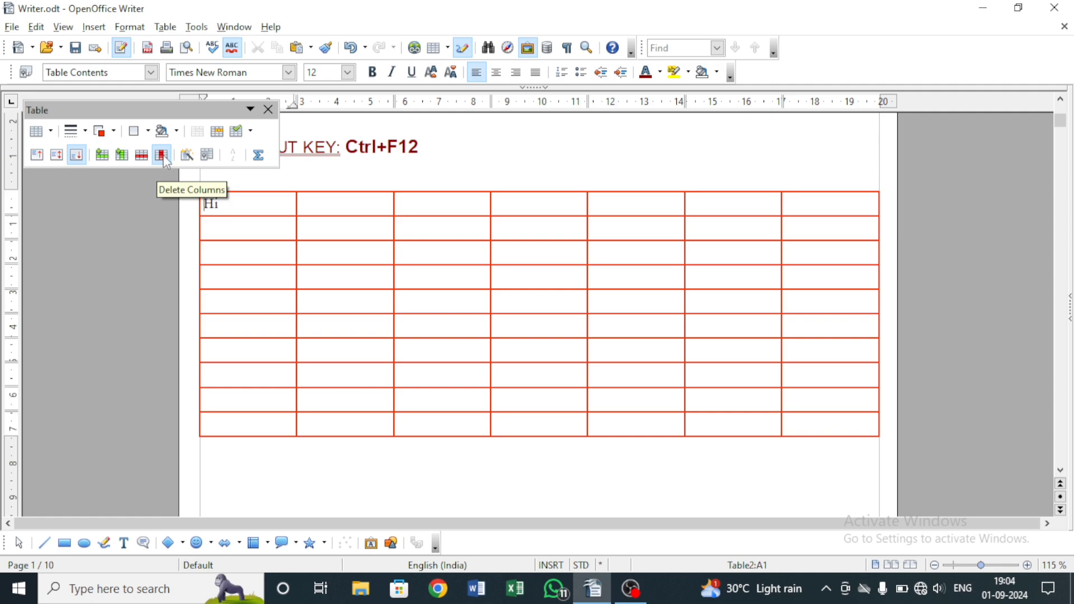
pyautogui.click(166, 163)
pyautogui.click(167, 162)
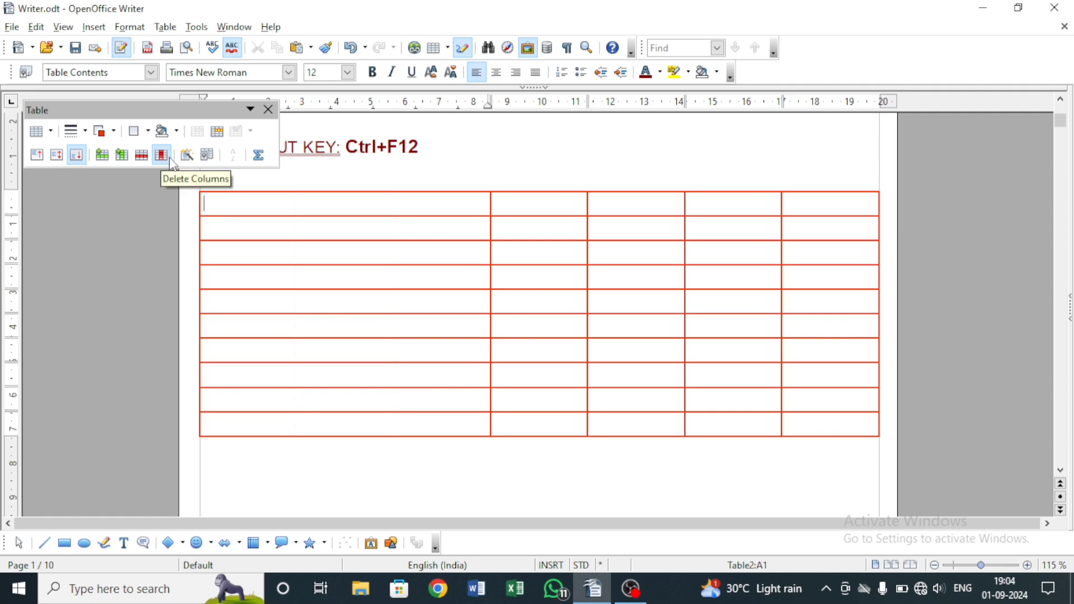
pyautogui.click(168, 158)
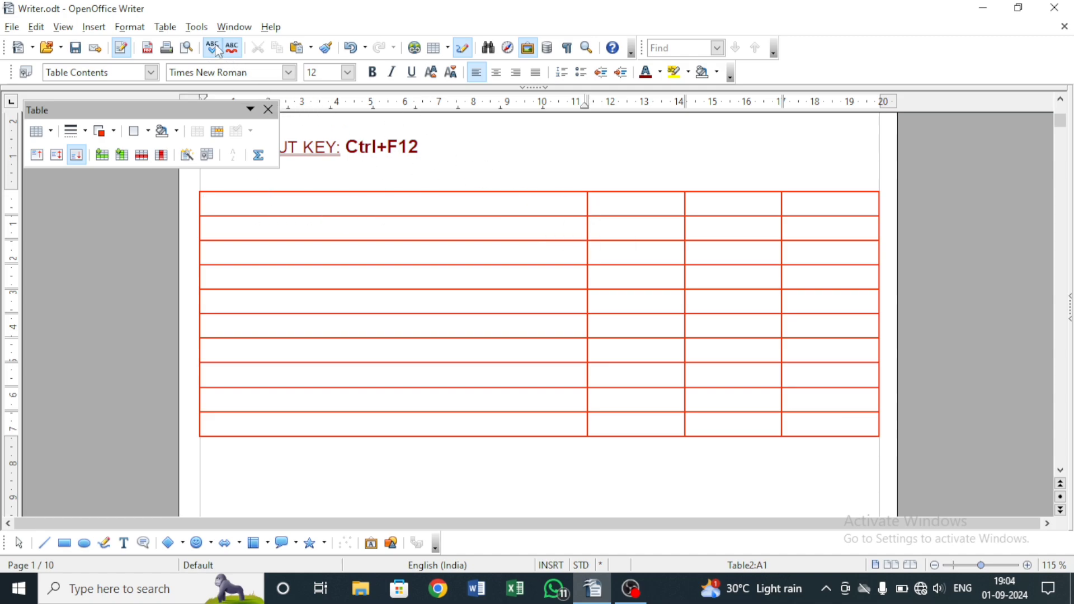
pyautogui.click(166, 27)
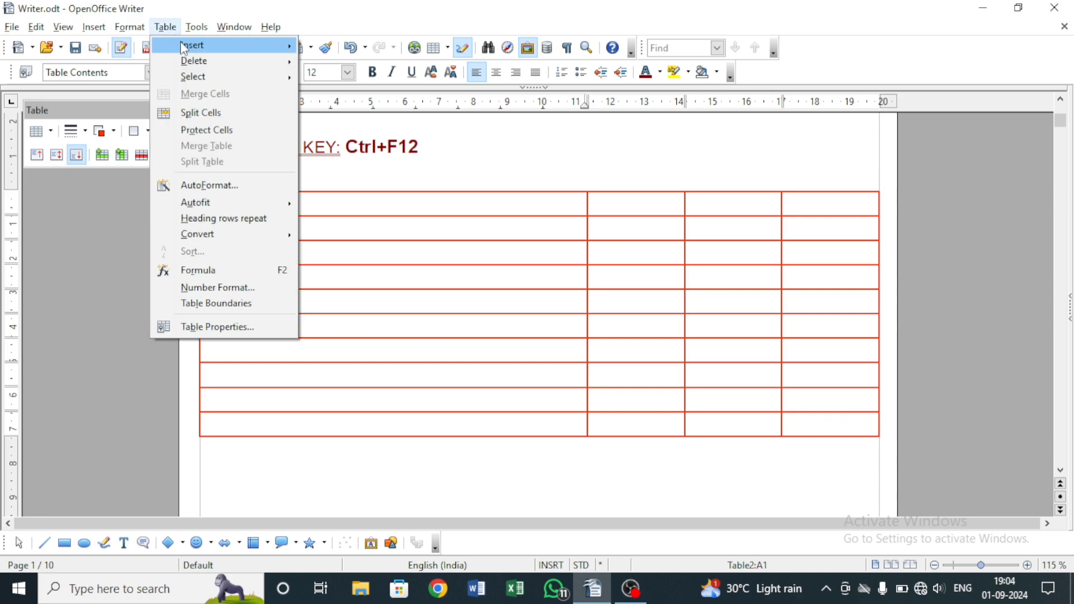
pyautogui.moveTo(180, 42)
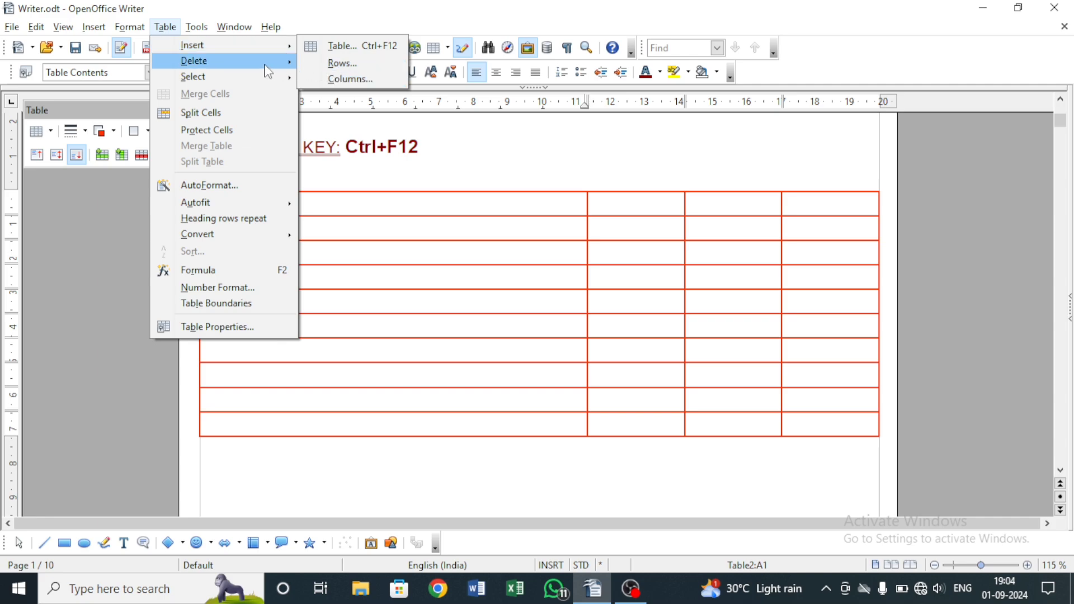
pyautogui.moveTo(266, 65)
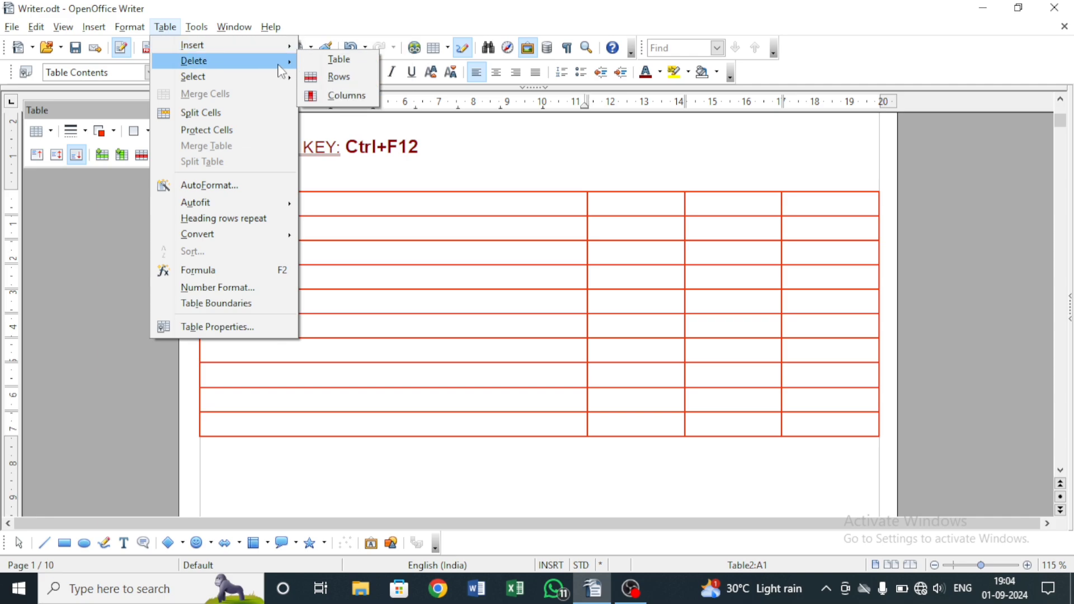